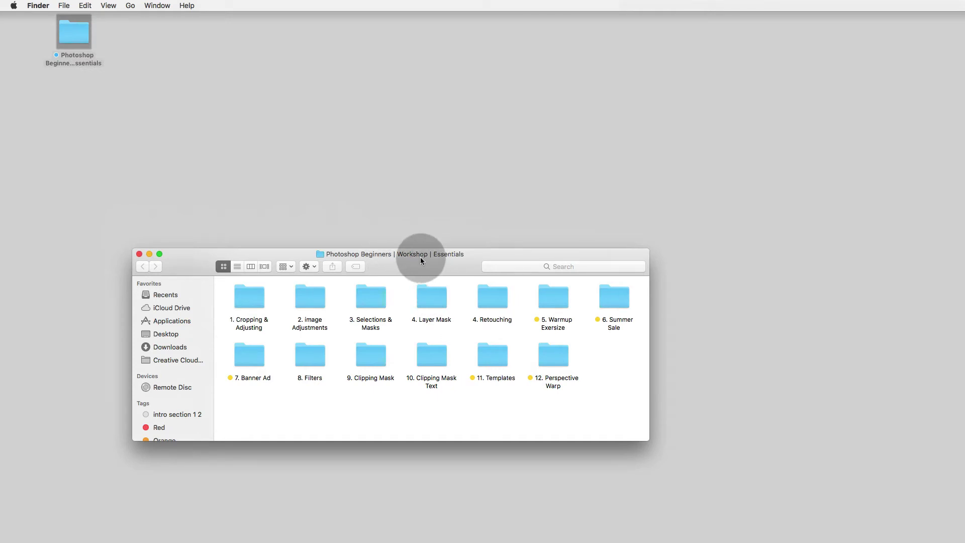
Open the 4. Layer Mask folder and launch Layer Mask.psd in Photoshop.
left_click(423, 298)
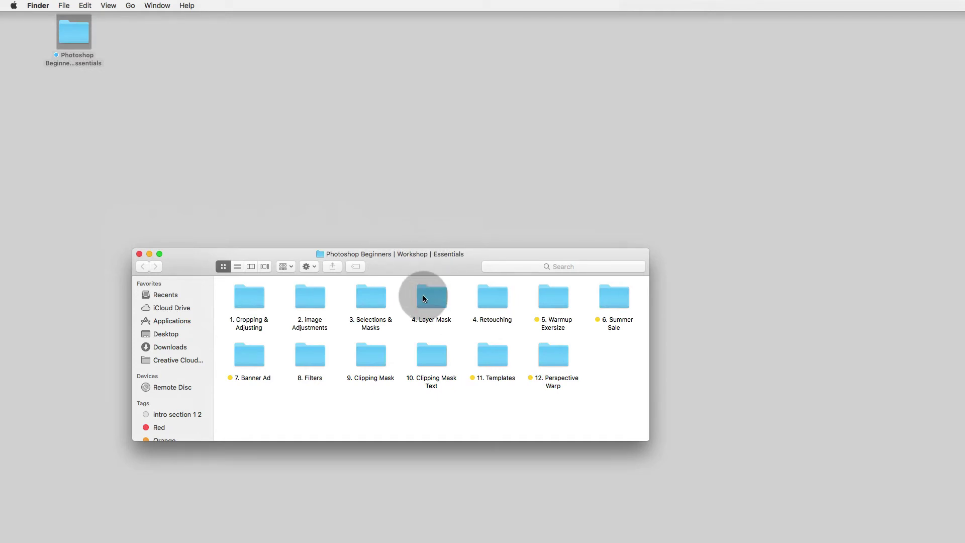
double_click(427, 298)
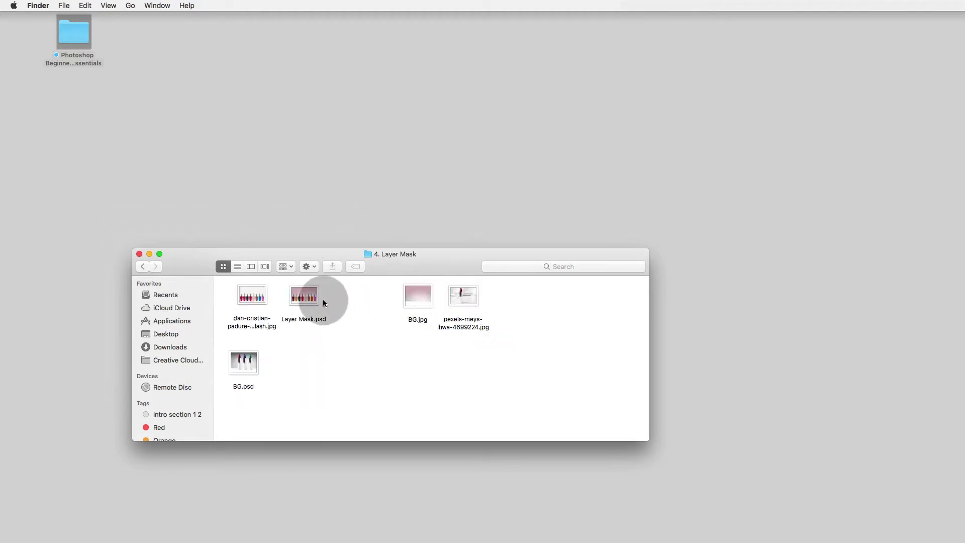
left_click(305, 296)
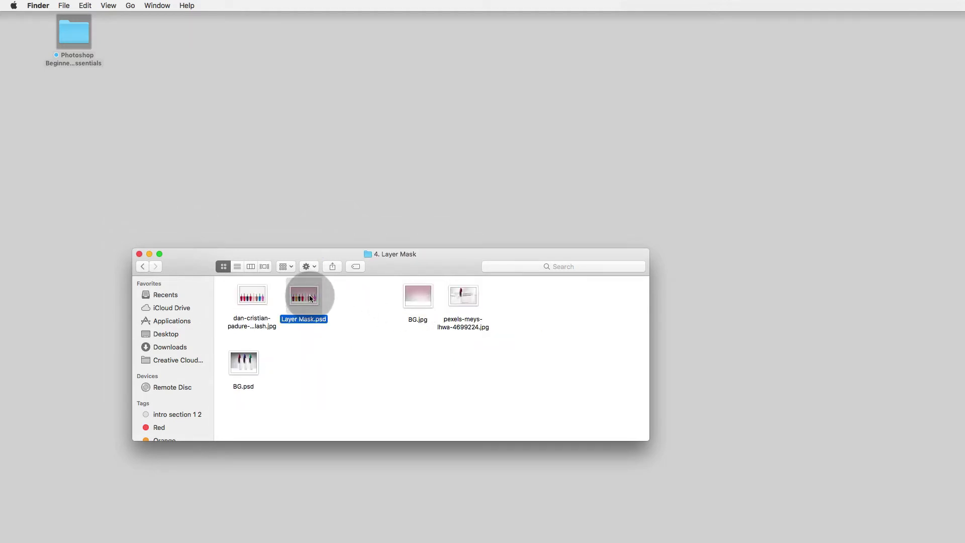
double_click(310, 298)
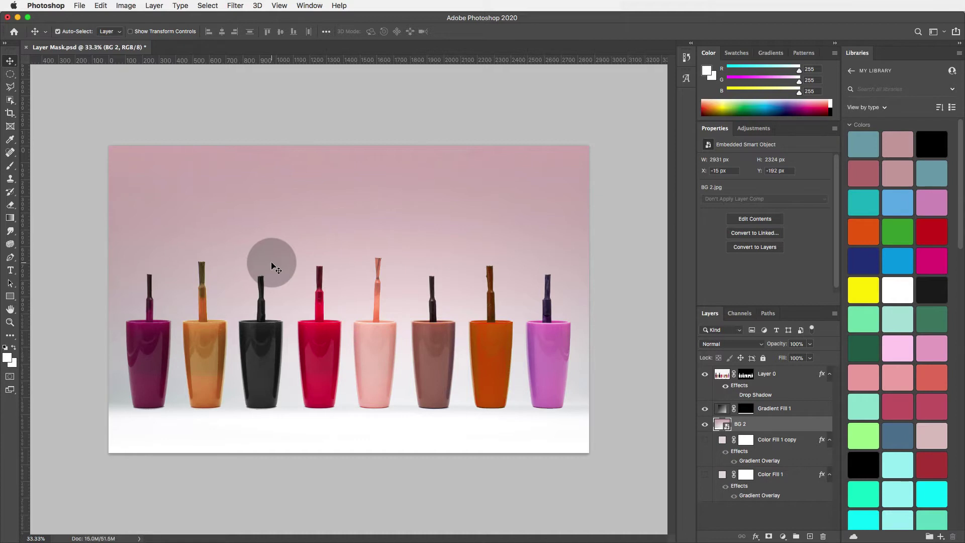
Save a Photoshop-format copy of Layer Mask to the Desktop, then minimise Photoshop.
left_click(78, 189)
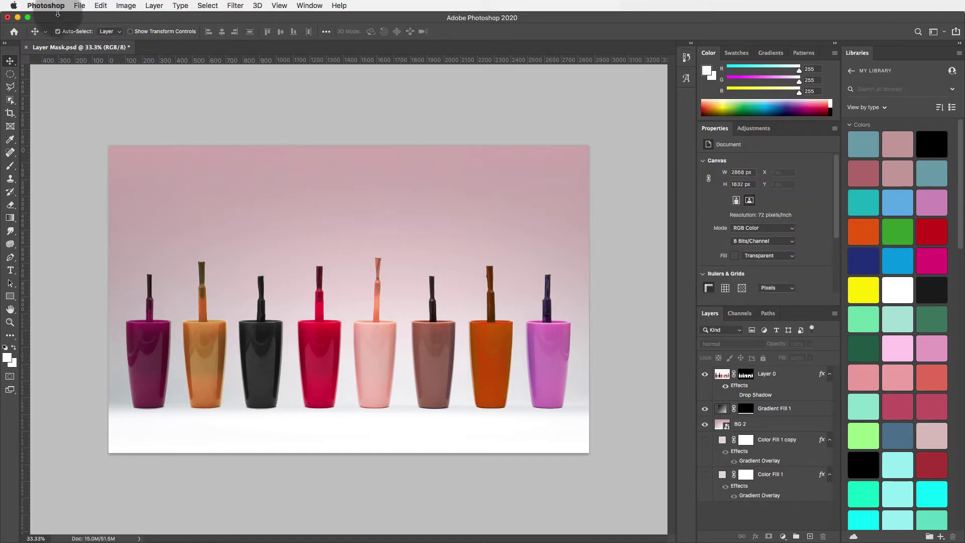
left_click(79, 6)
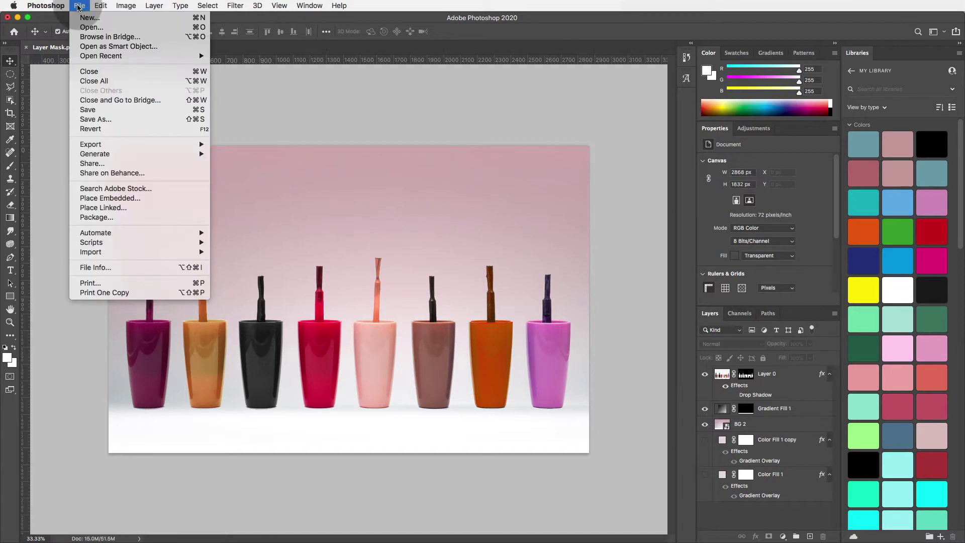
left_click(112, 116)
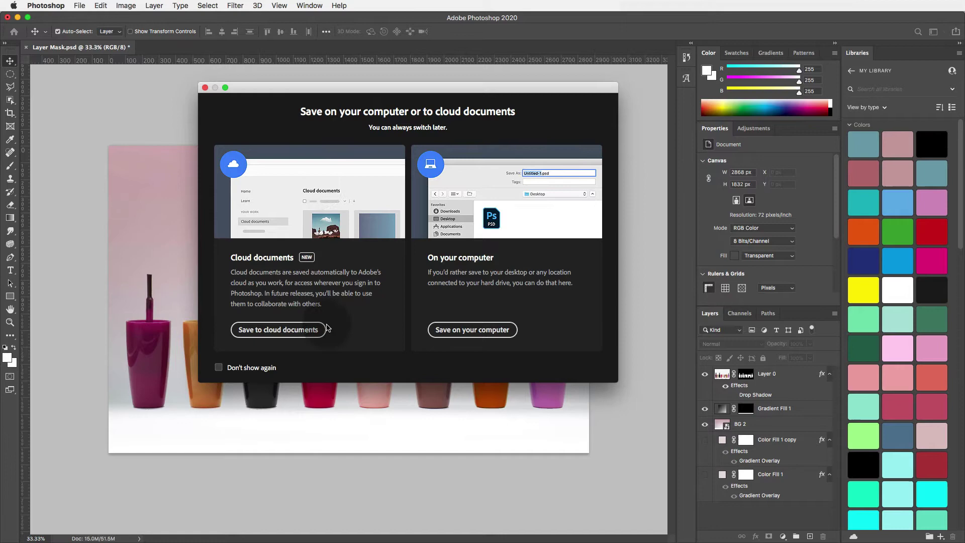
left_click(463, 329)
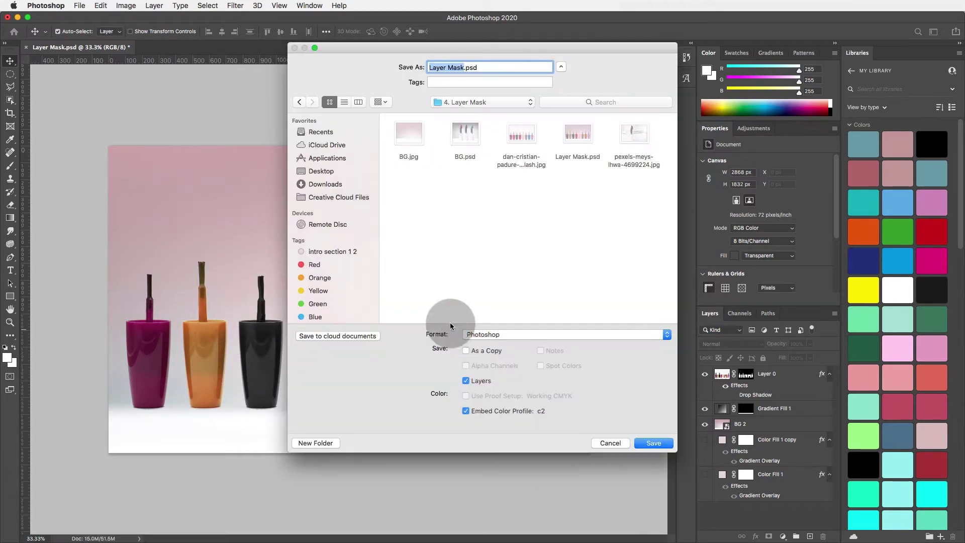
left_click(330, 171)
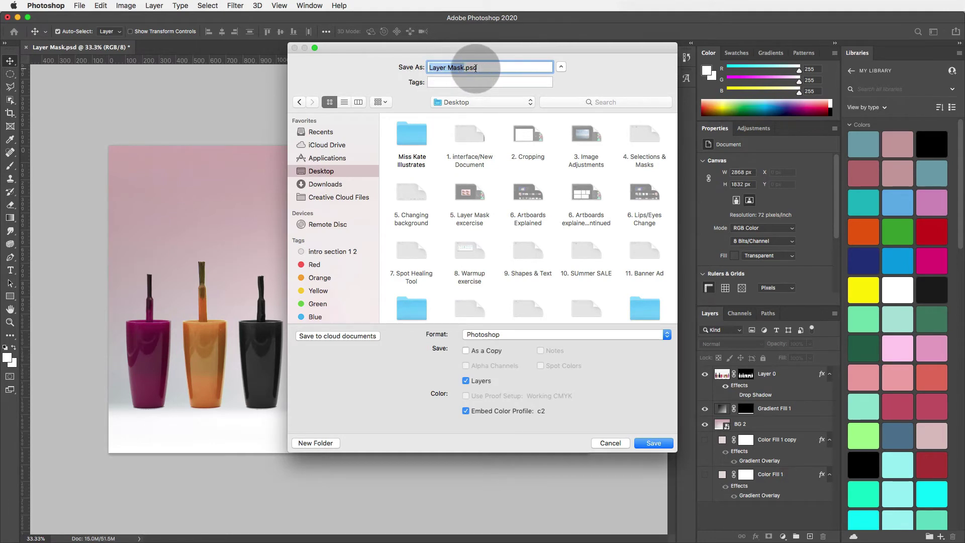
left_click(500, 338)
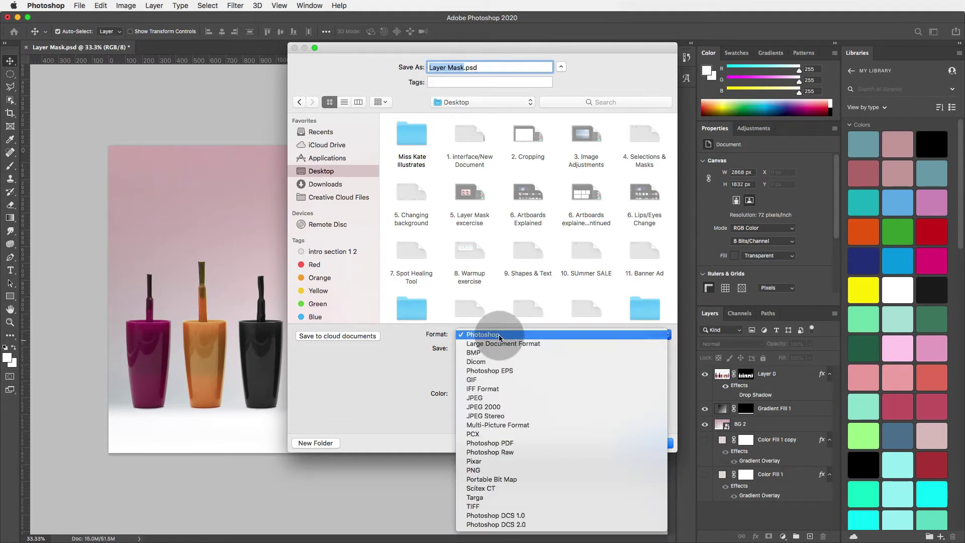
left_click(498, 333)
left_click(659, 445)
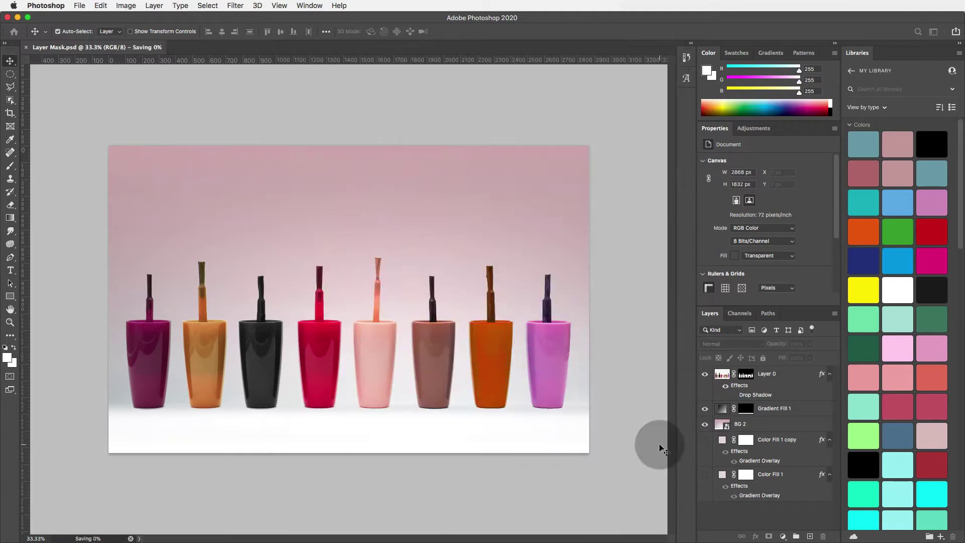
left_click(18, 17)
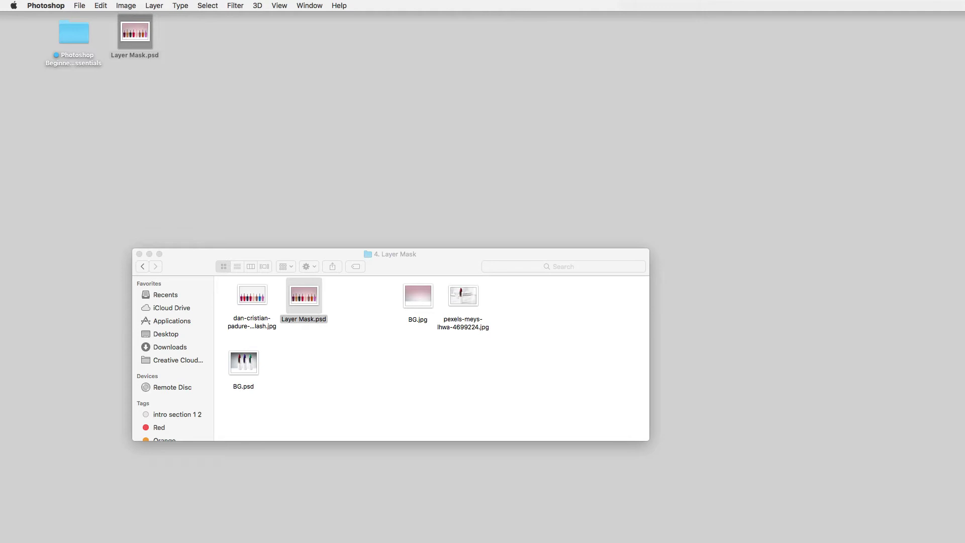
left_click(143, 36)
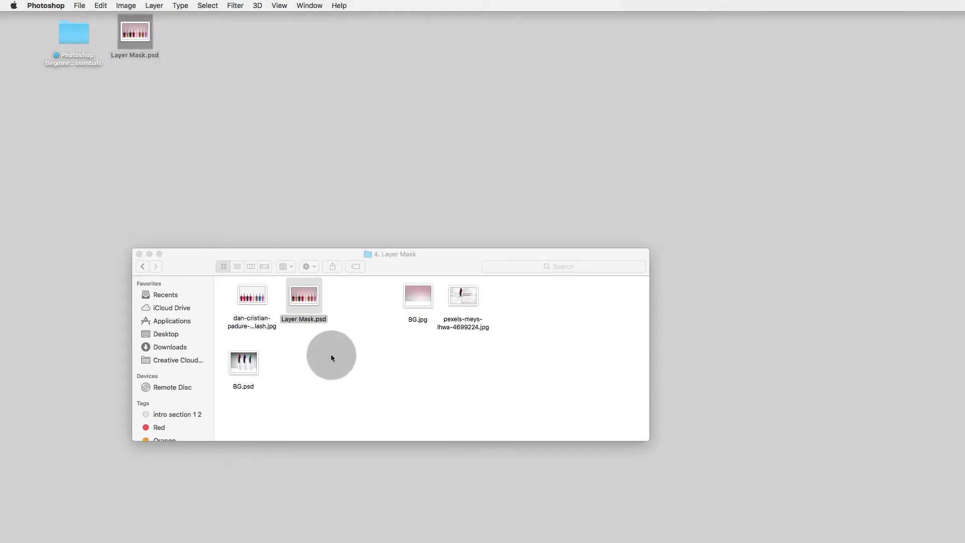
Reopen Layer Mask.psd and save it as Layer Mask.jpg on the Desktop.
double_click(305, 298)
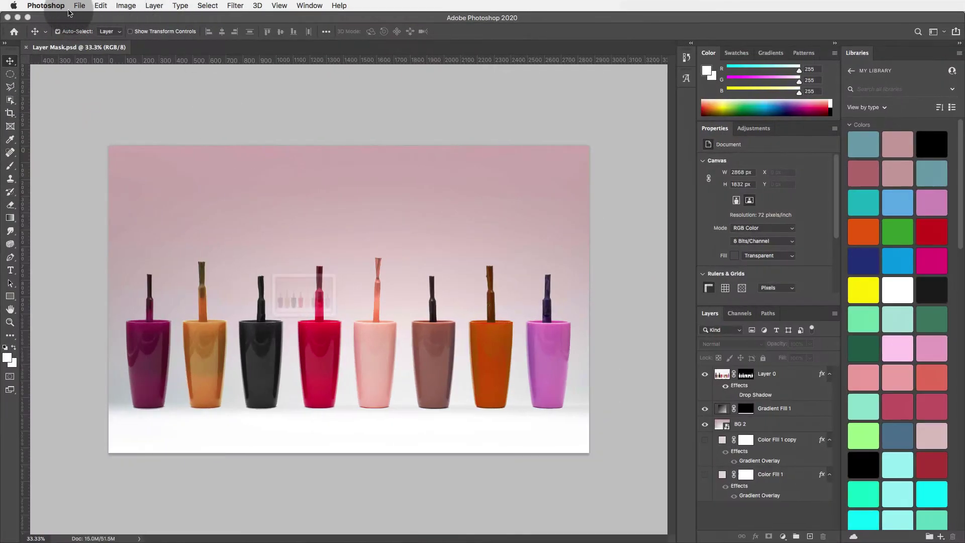
left_click(80, 6)
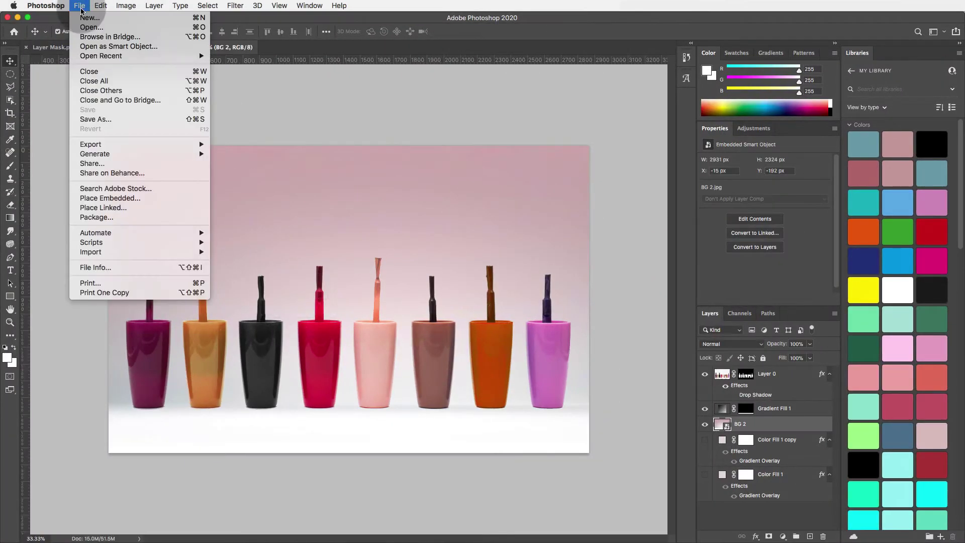
left_click(83, 119)
left_click(451, 333)
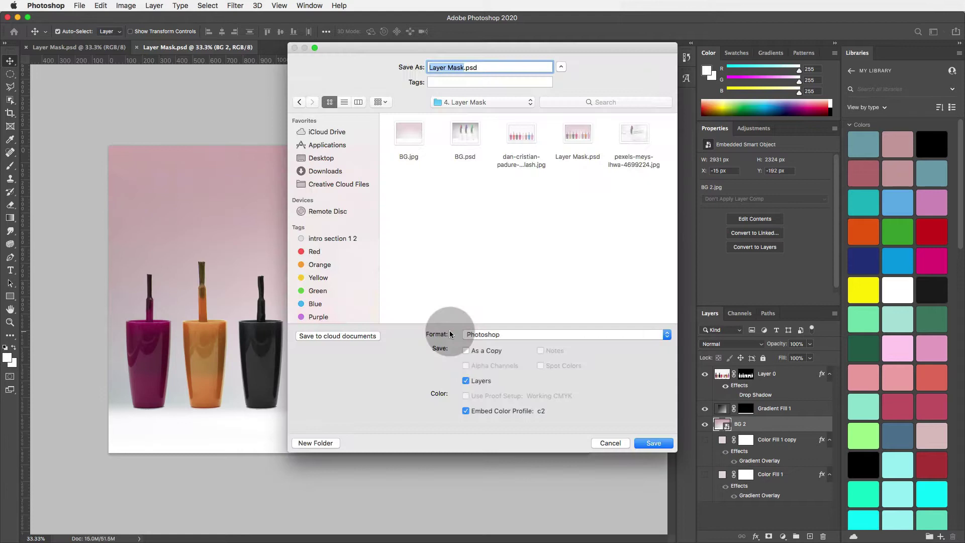
left_click(494, 337)
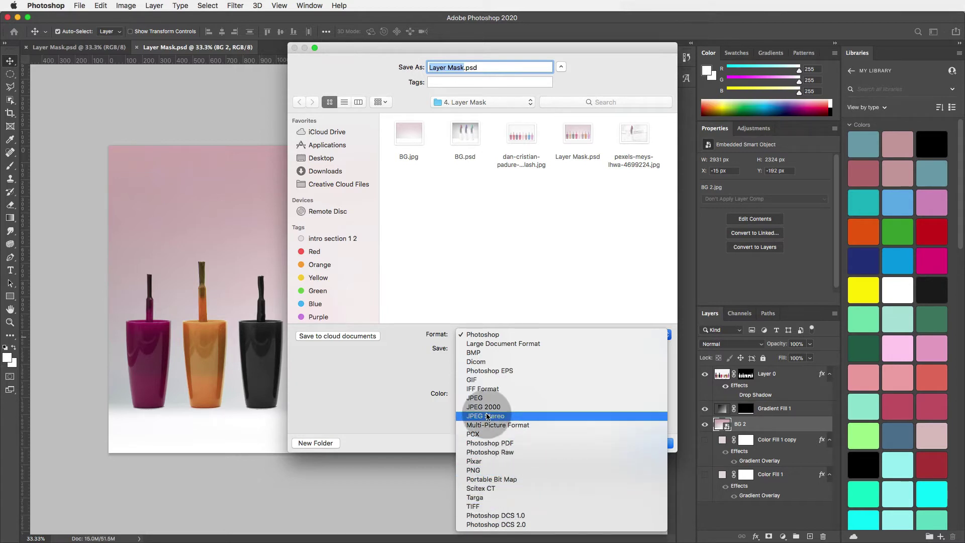
left_click(491, 398)
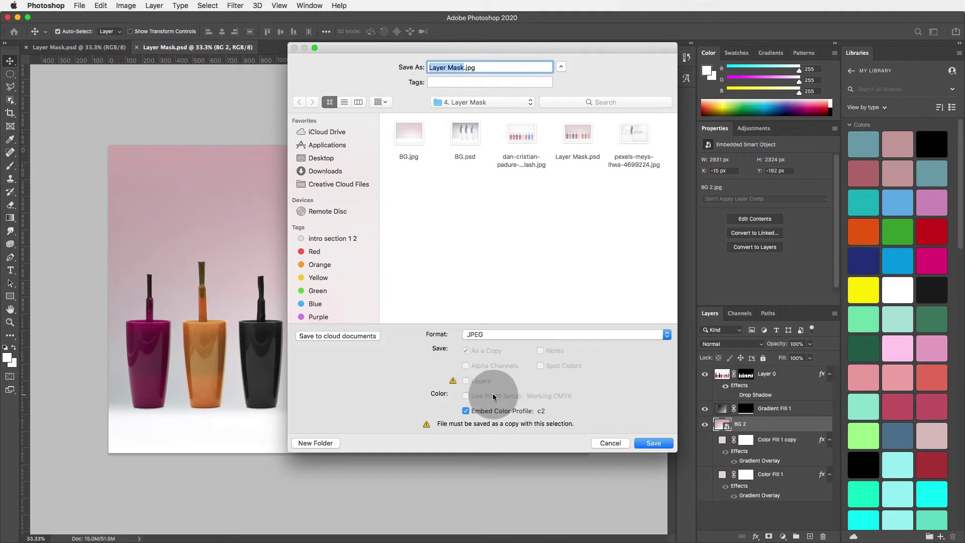
left_click(322, 158)
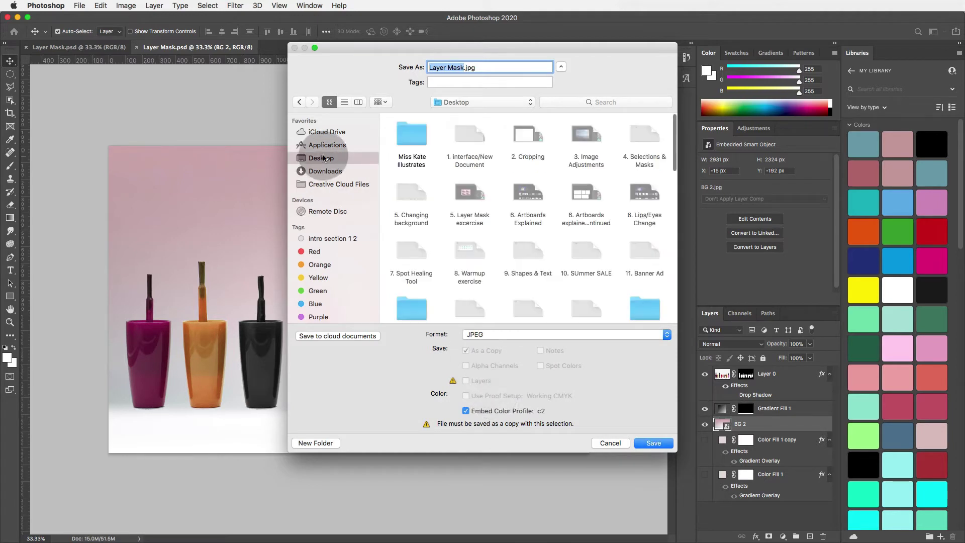
left_click(654, 443)
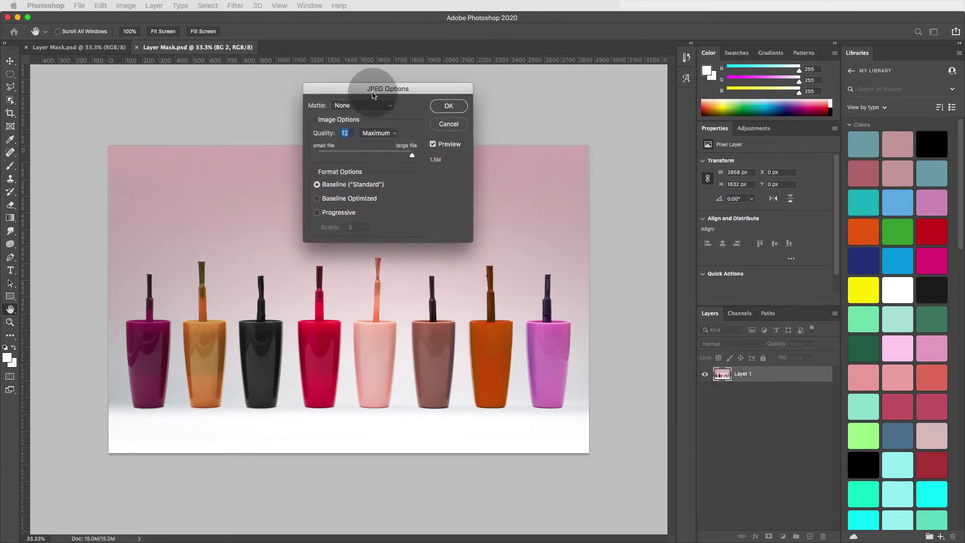
Confirm the JPEG Options at quality 12 (Maximum) after briefly trying 10 and 11.
left_click_drag(373, 92, 330, 101)
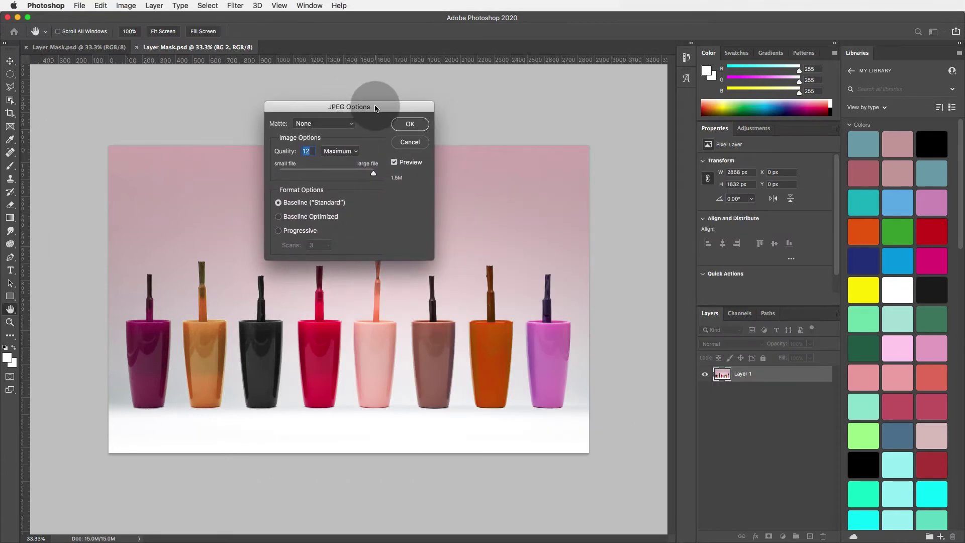
left_click_drag(312, 152, 304, 151)
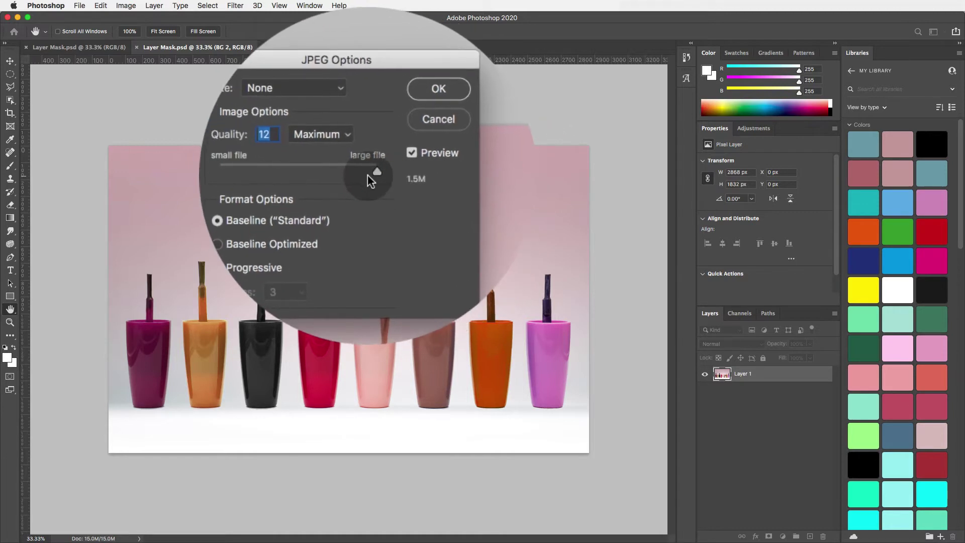
left_click_drag(373, 173, 357, 173)
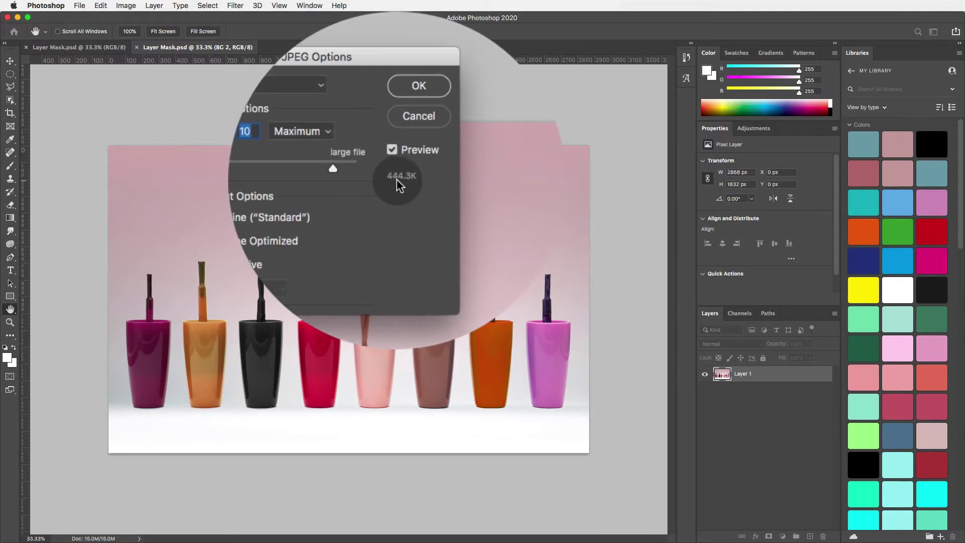
left_click_drag(362, 172, 366, 175)
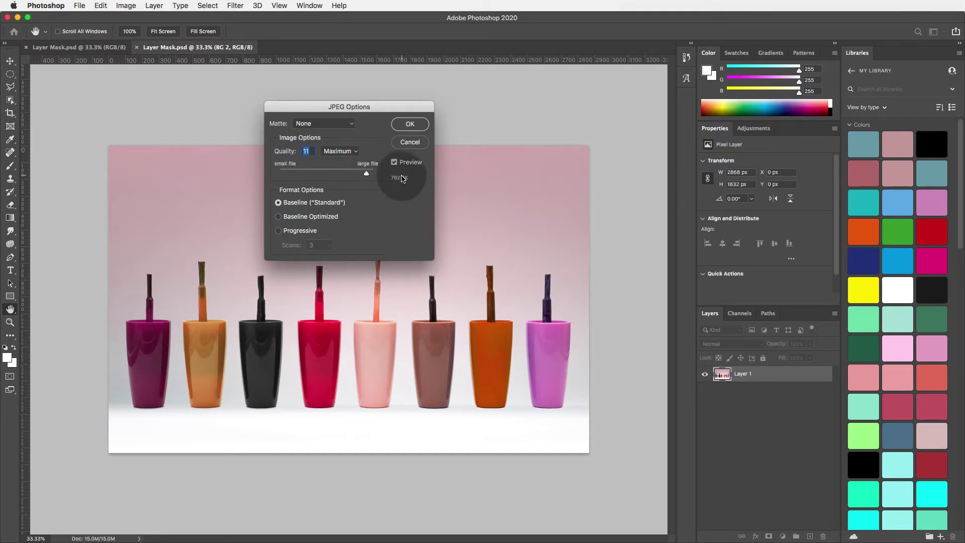
left_click_drag(367, 174, 376, 176)
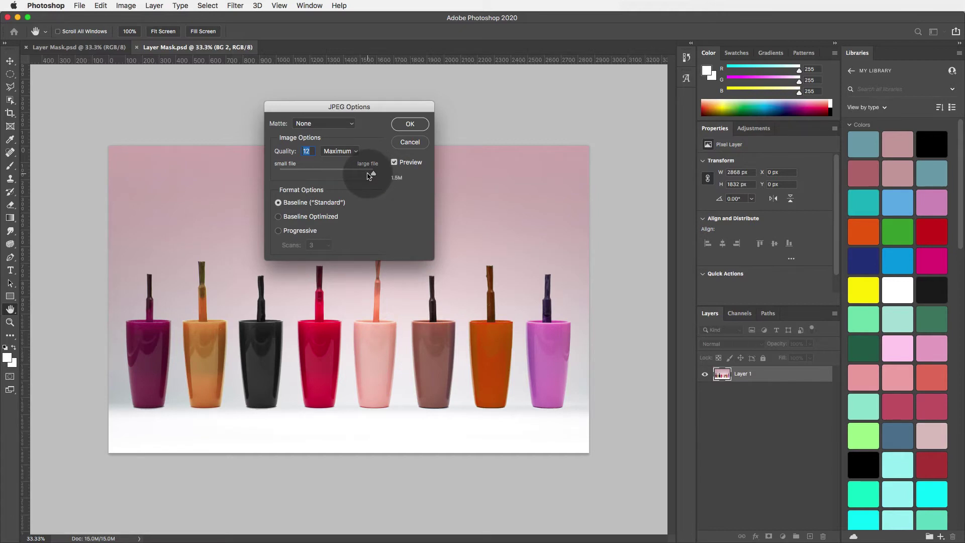
left_click(409, 124)
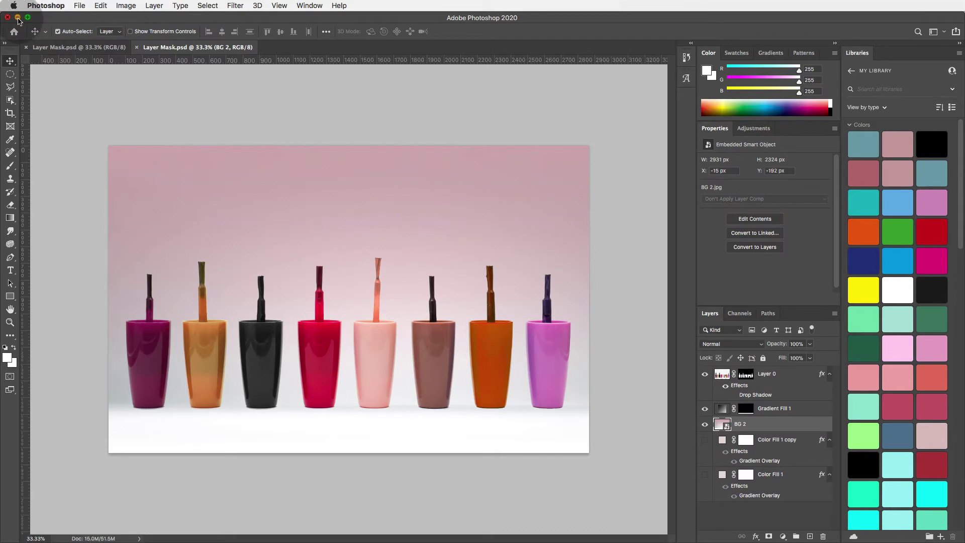
left_click(17, 18)
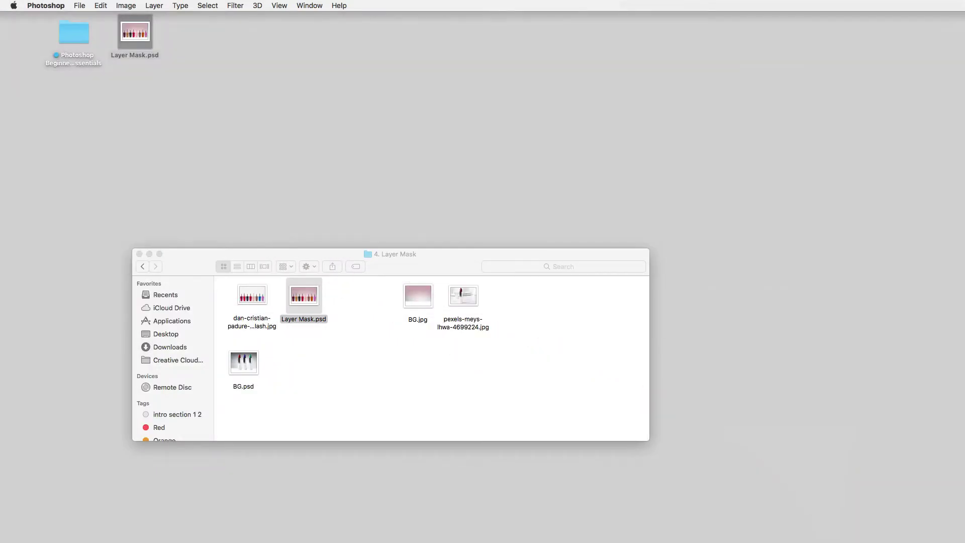
left_click(212, 34)
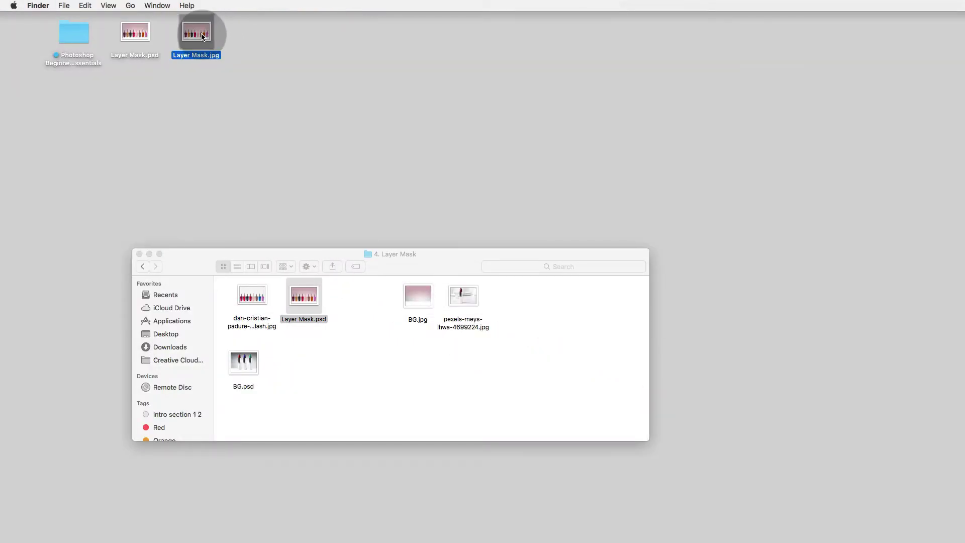
key("space")
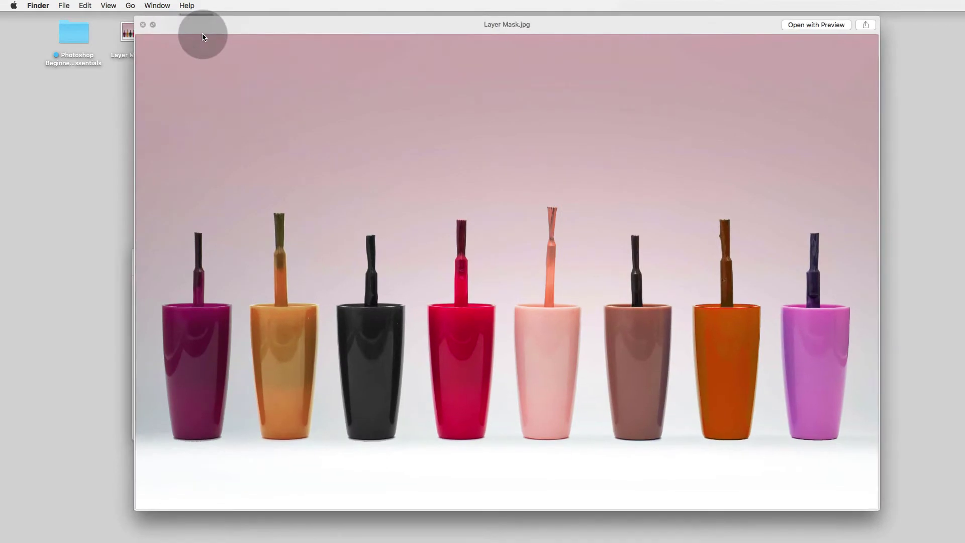
left_click(143, 27)
left_click(441, 536)
left_click_drag(227, 161, 213, 176)
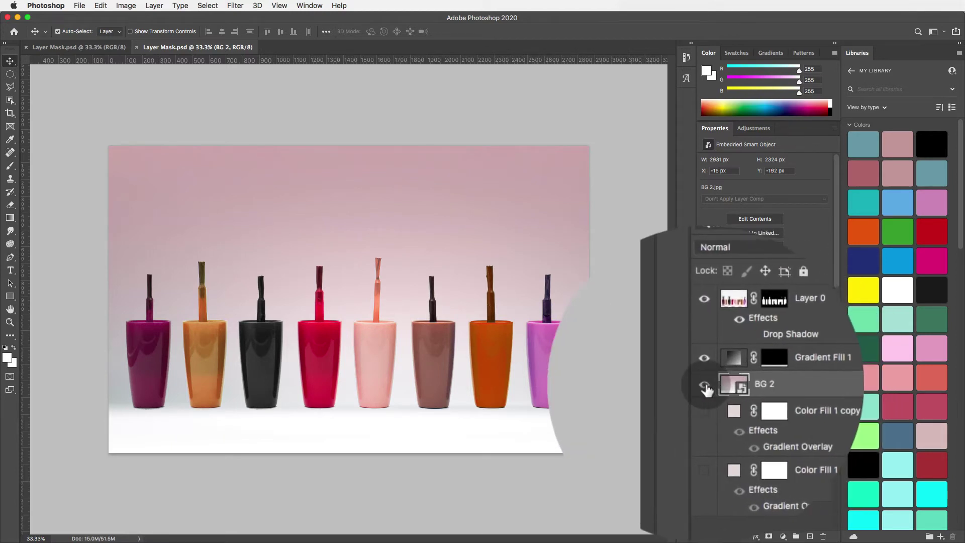
Hide the pink BG 2 layer and save the document as a PNG on the desktop.
left_click(704, 385)
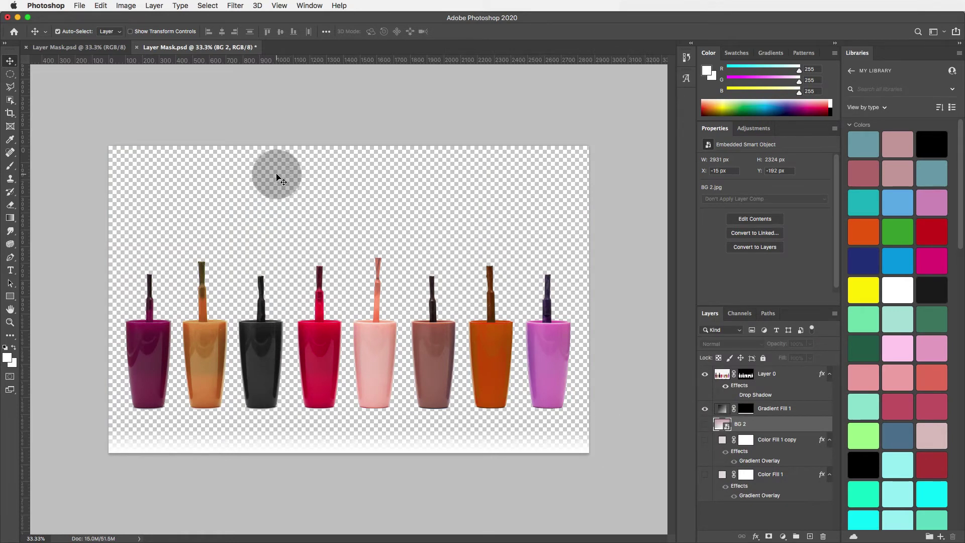
left_click(83, 7)
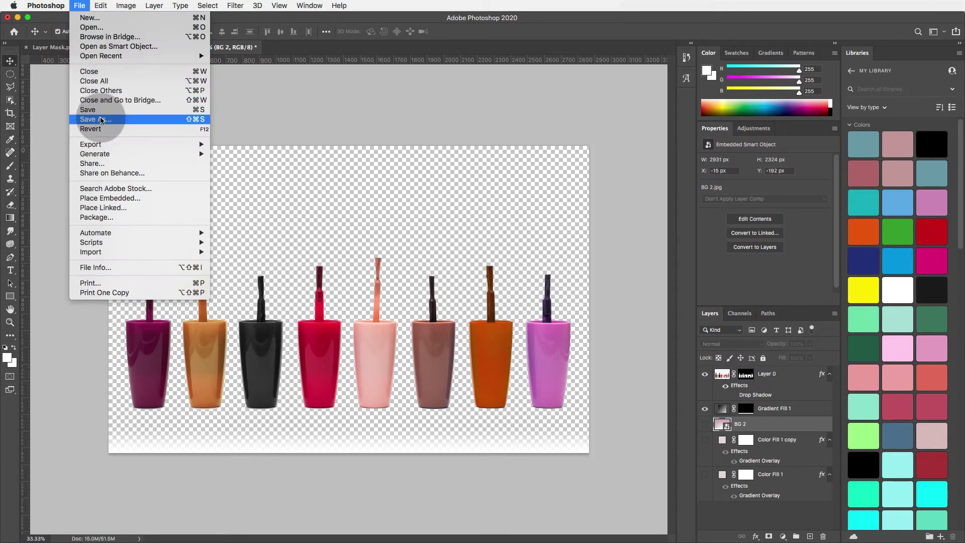
left_click(94, 117)
left_click(475, 330)
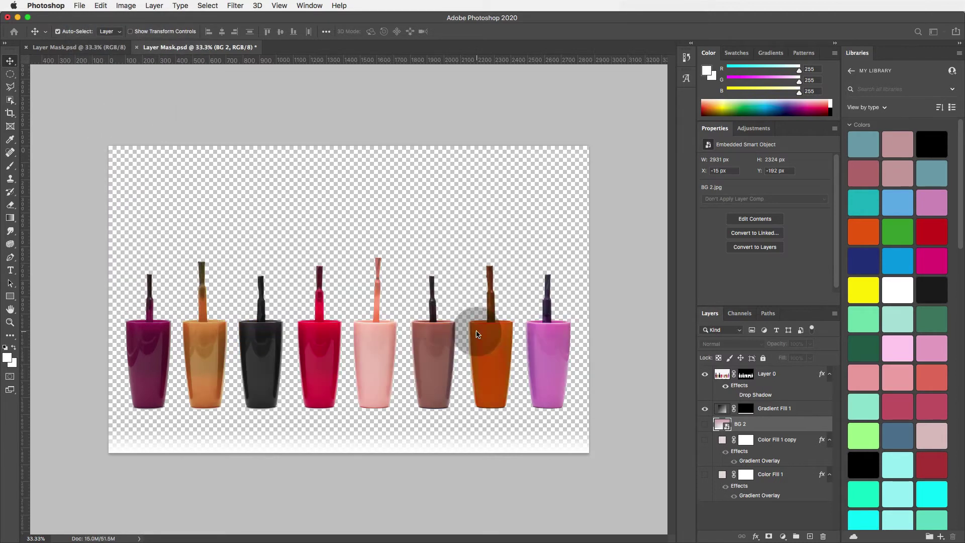
left_click(486, 335)
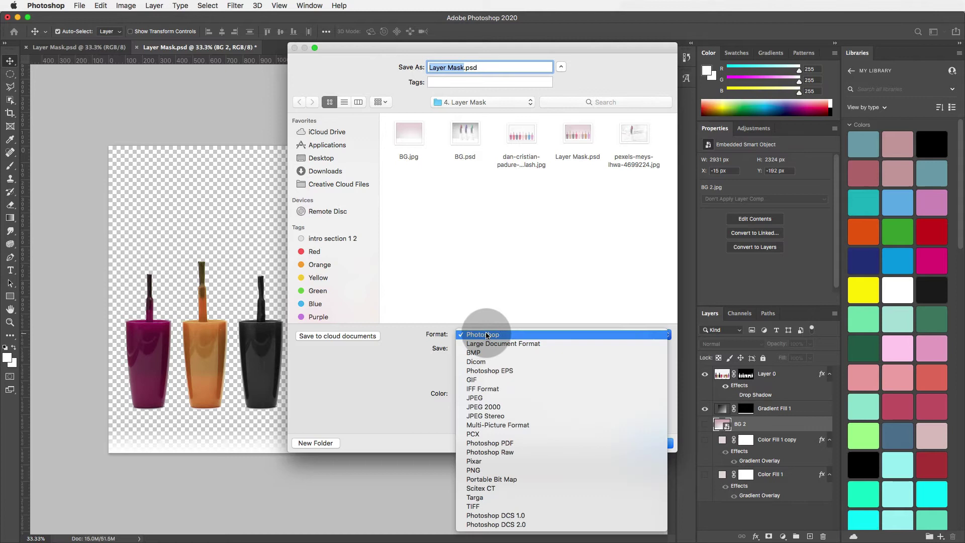
left_click(510, 470)
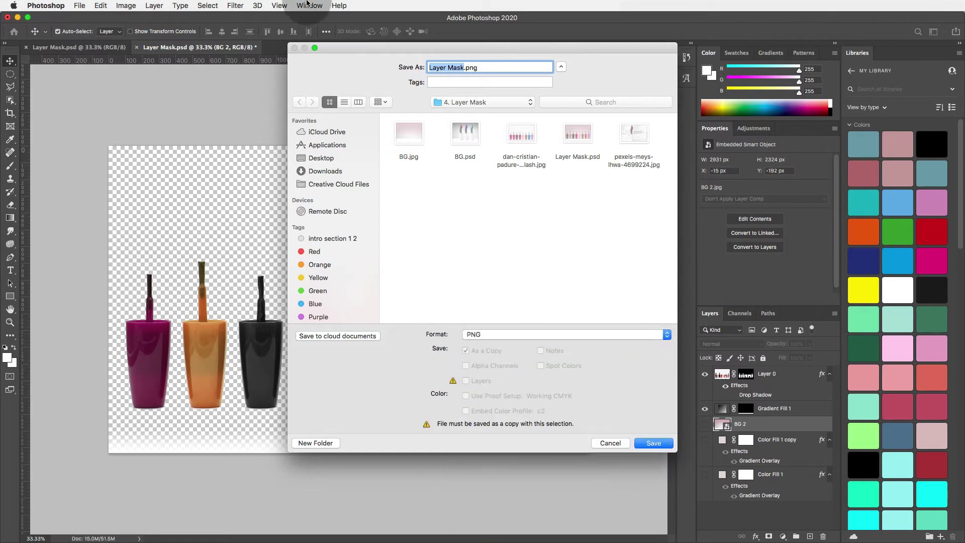
left_click_drag(336, 46, 411, 45)
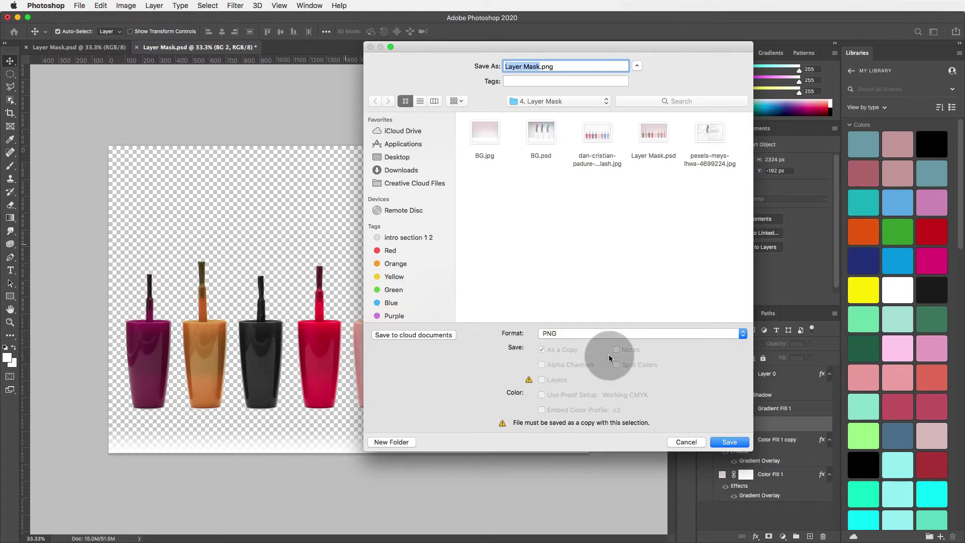
left_click(403, 158)
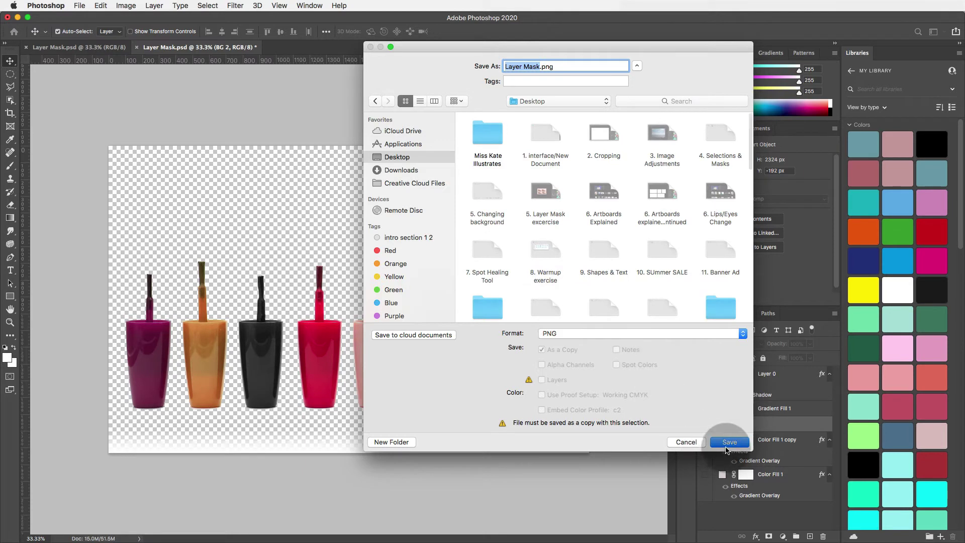
left_click(728, 442)
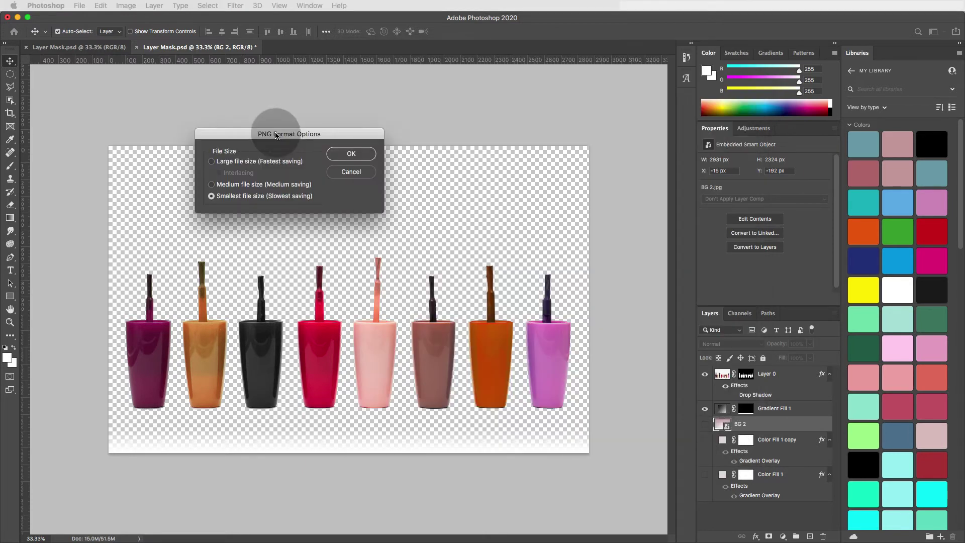
Choose Medium file size in the PNG Options and finish the save.
left_click(212, 161)
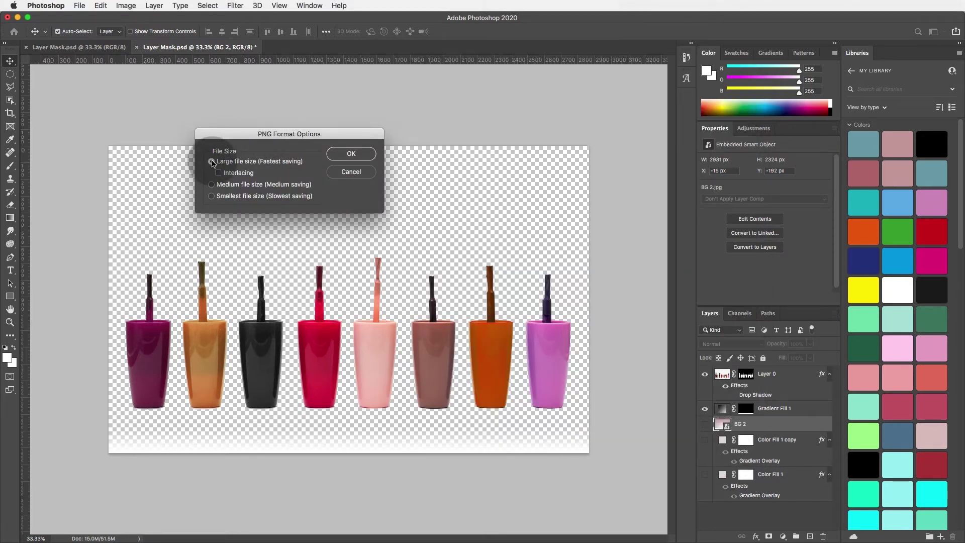
left_click(211, 184)
left_click(211, 195)
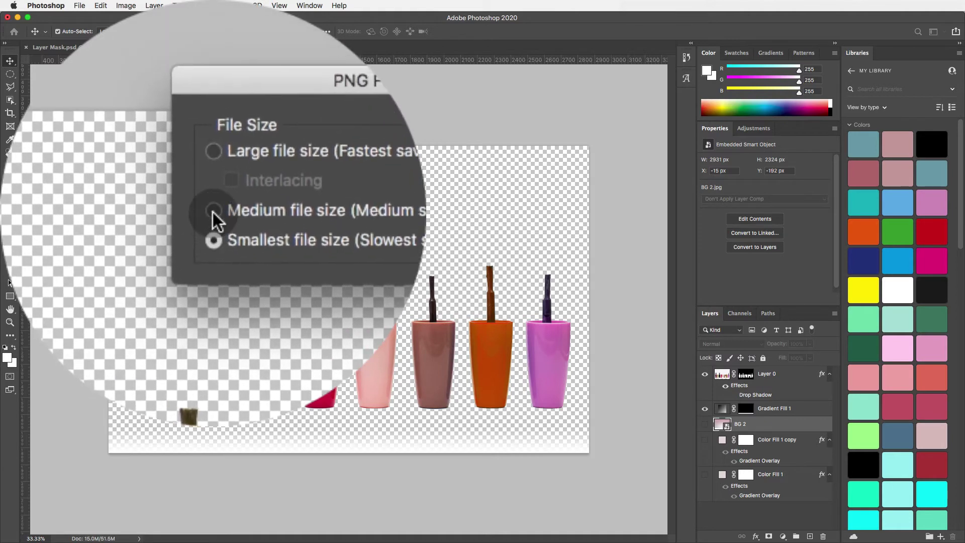
left_click(211, 184)
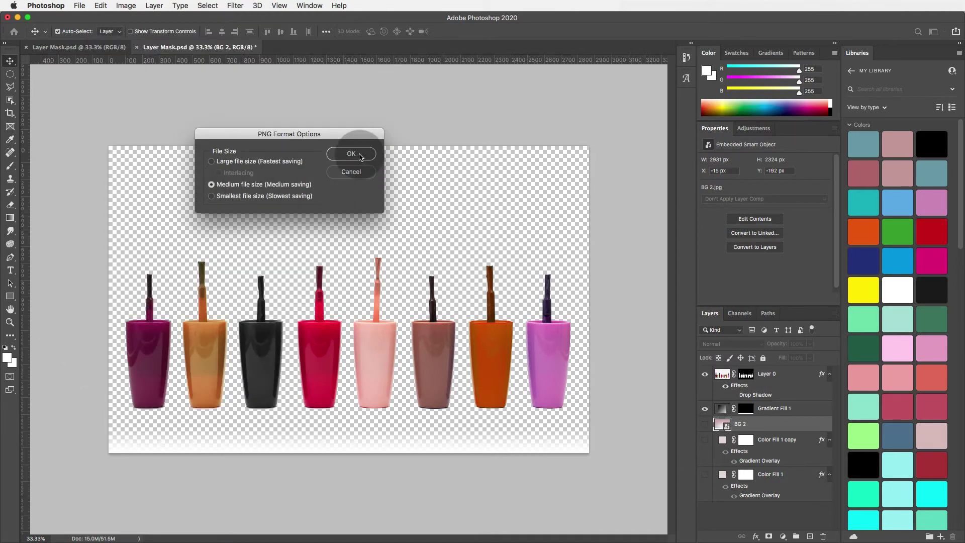
left_click(360, 156)
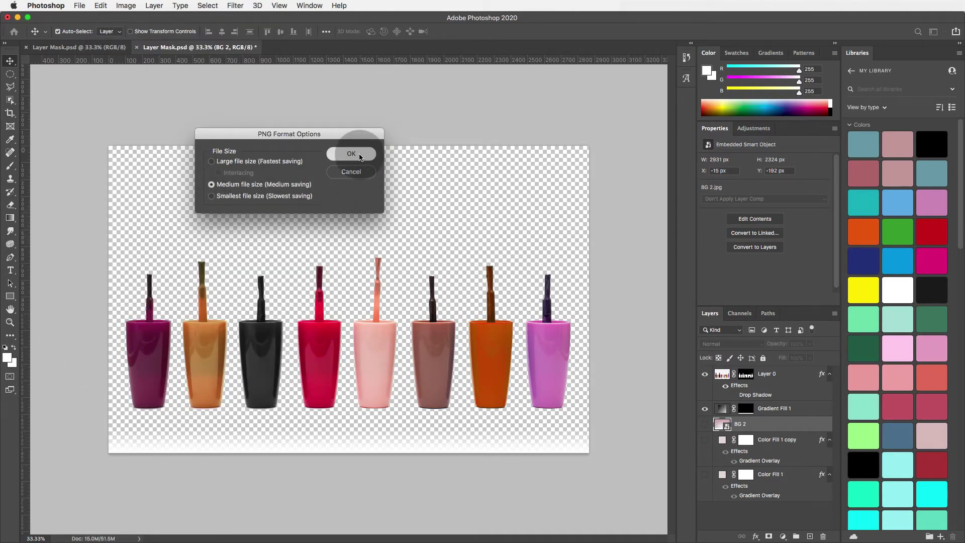
Quick Look Layer Mask.png on the desktop, view it in Preview, then close Preview.
left_click(18, 19)
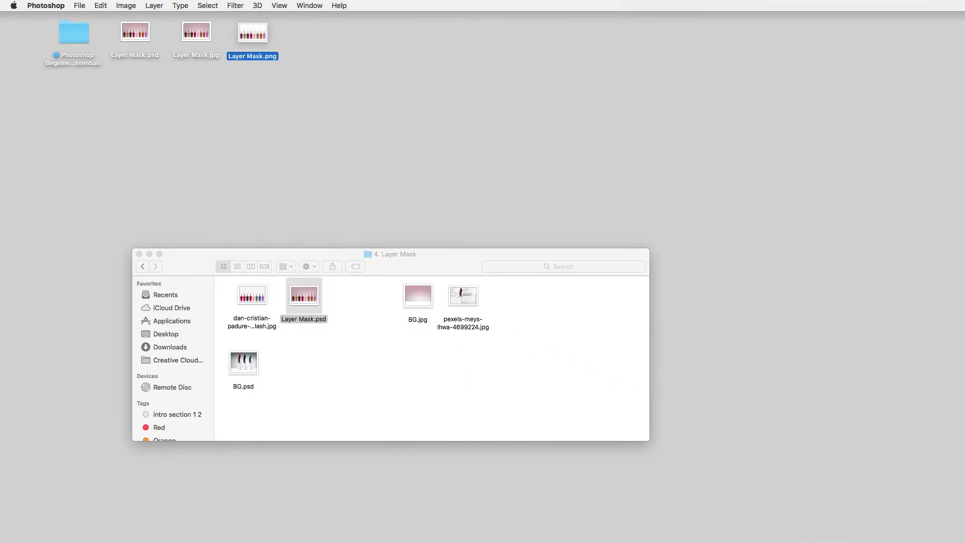
left_click(253, 41)
key("space")
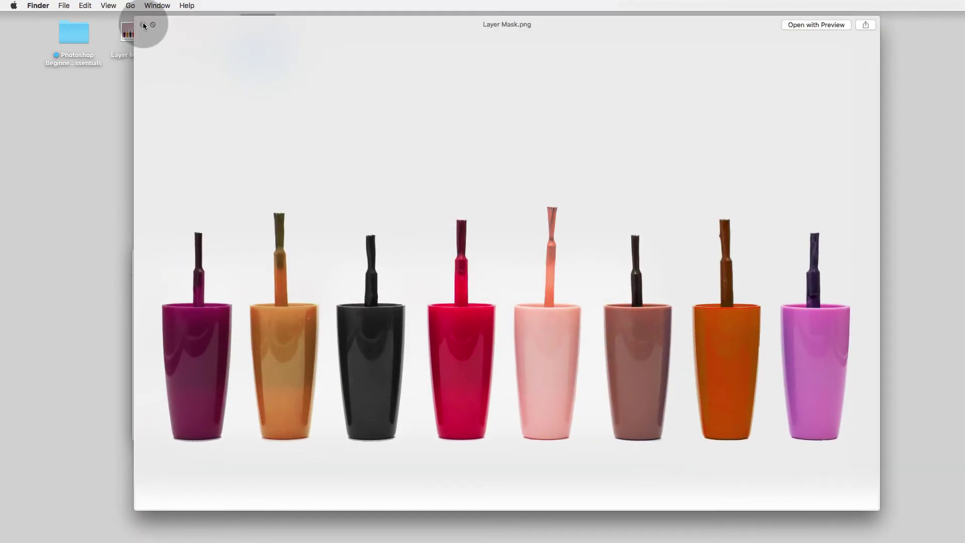
left_click(809, 25)
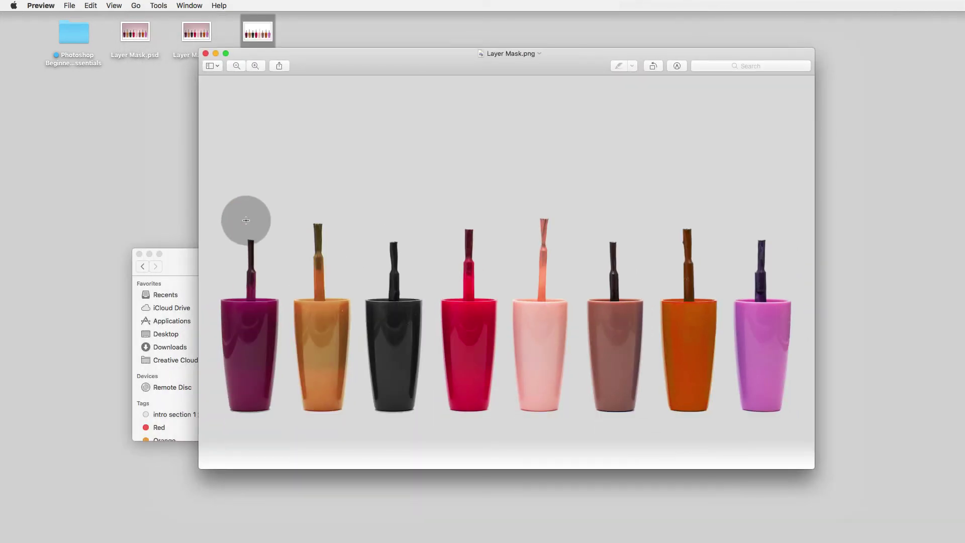
left_click(205, 53)
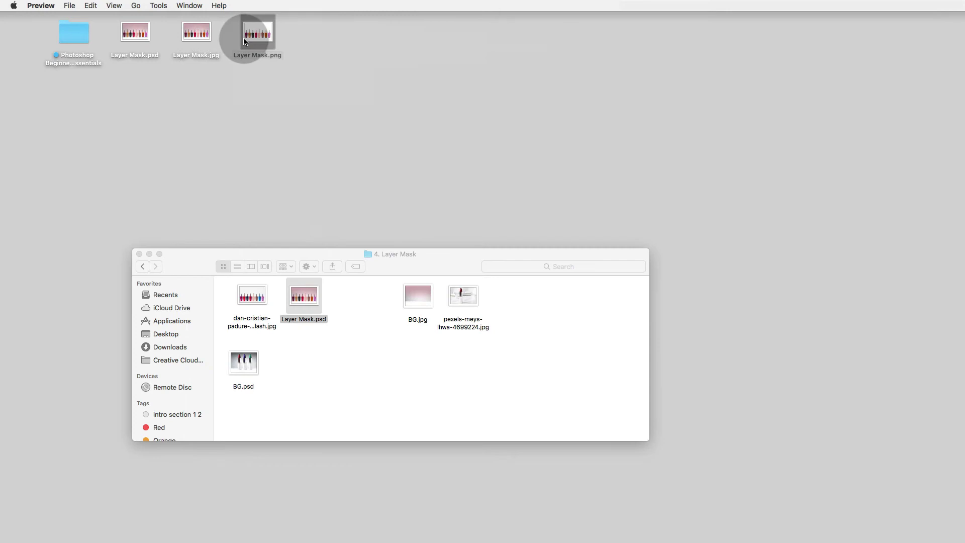
Open Layer Mask.png with Adobe Photoshop 2020.
right_click(262, 34)
mouse_move(352, 47)
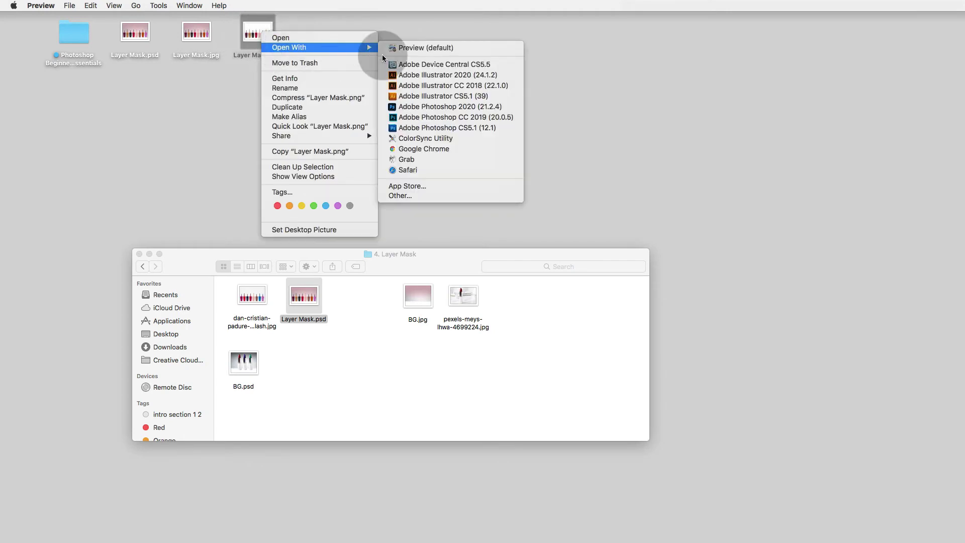
left_click(449, 108)
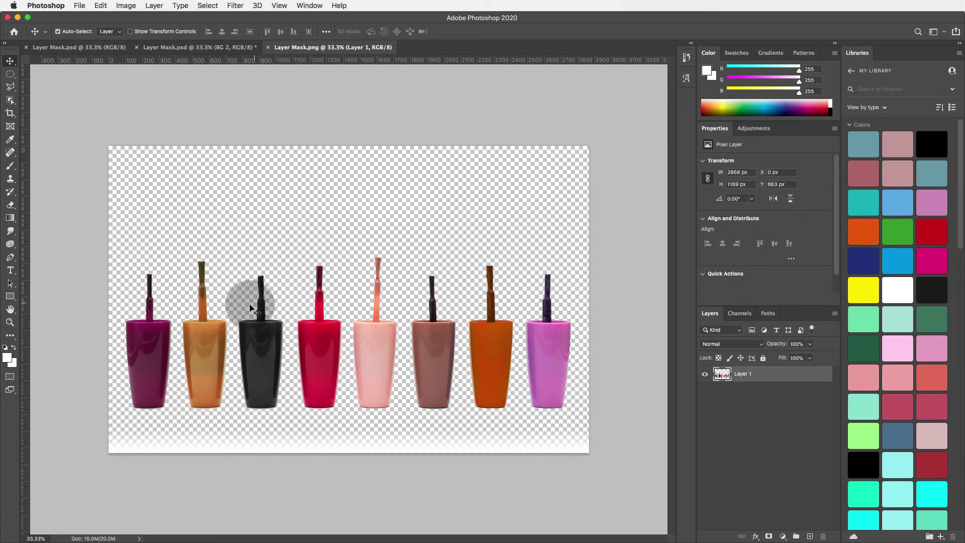
Reposition the PNG's bottles to X -2, Y 721 px, then switch back to Layer Mask.psd.
left_click_drag(250, 305, 207, 366)
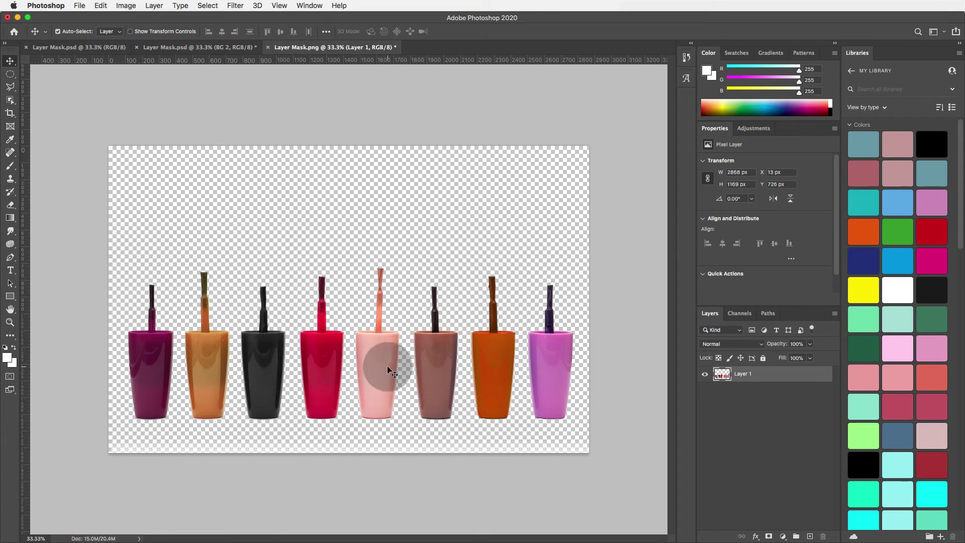
mouse_move(384, 362)
left_mouse_down()
mouse_move(389, 382)
mouse_move(381, 360)
left_mouse_up()
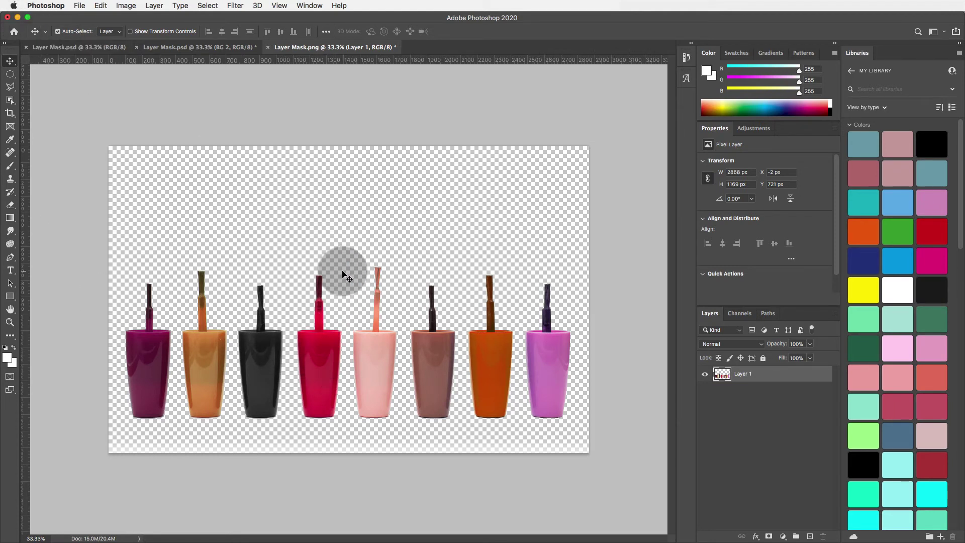
left_click(256, 47)
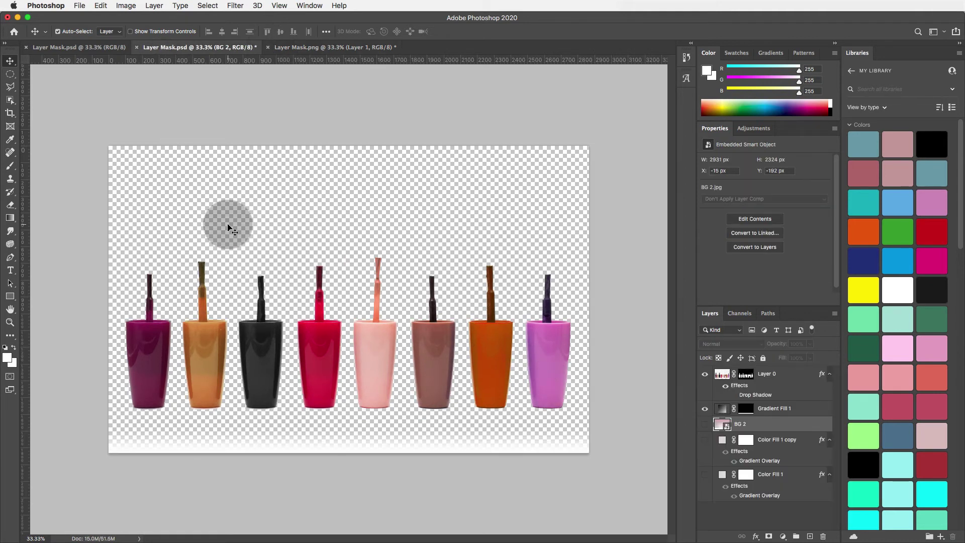
Turn the BG 2 and Color Fill 1 layers back on to restore the pink background.
left_click(81, 7)
mouse_move(116, 145)
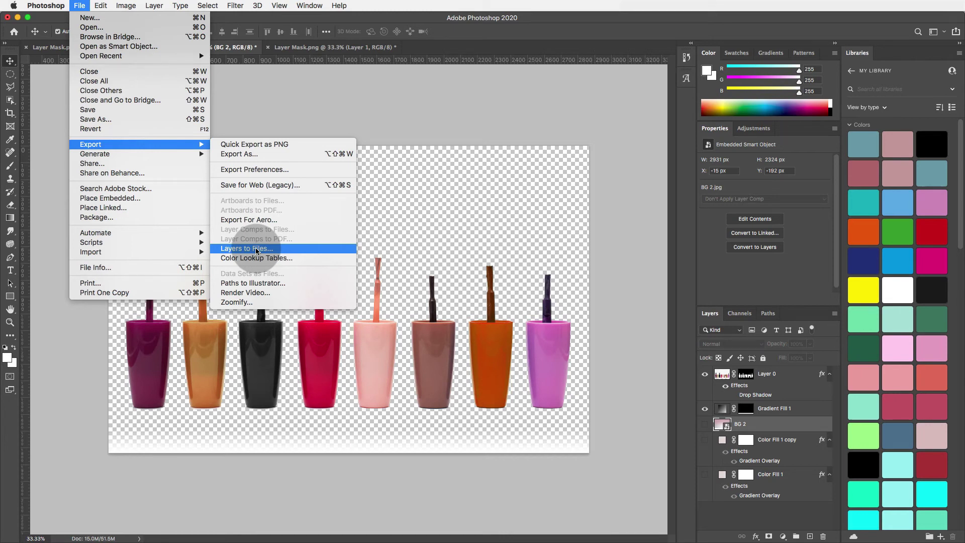
left_click(706, 425)
left_click(705, 425)
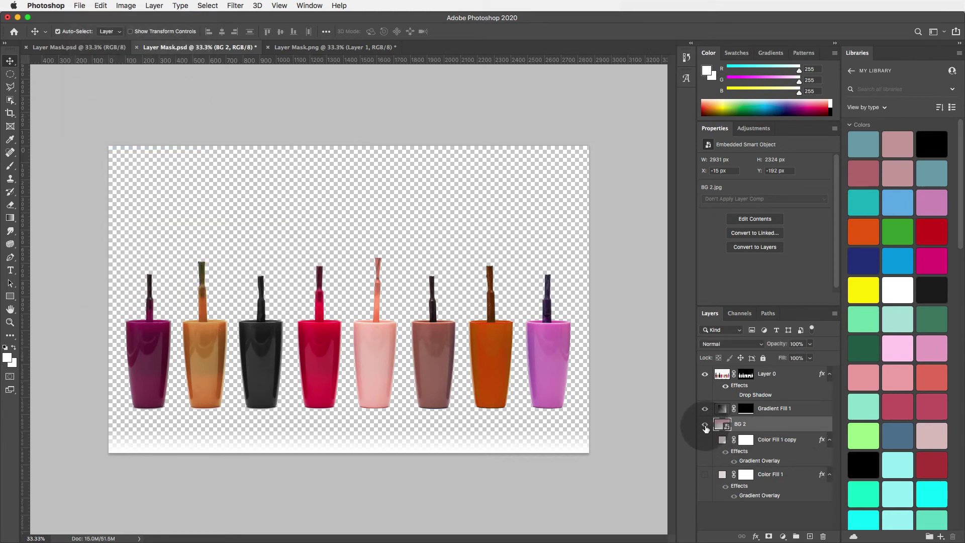
left_click(709, 473)
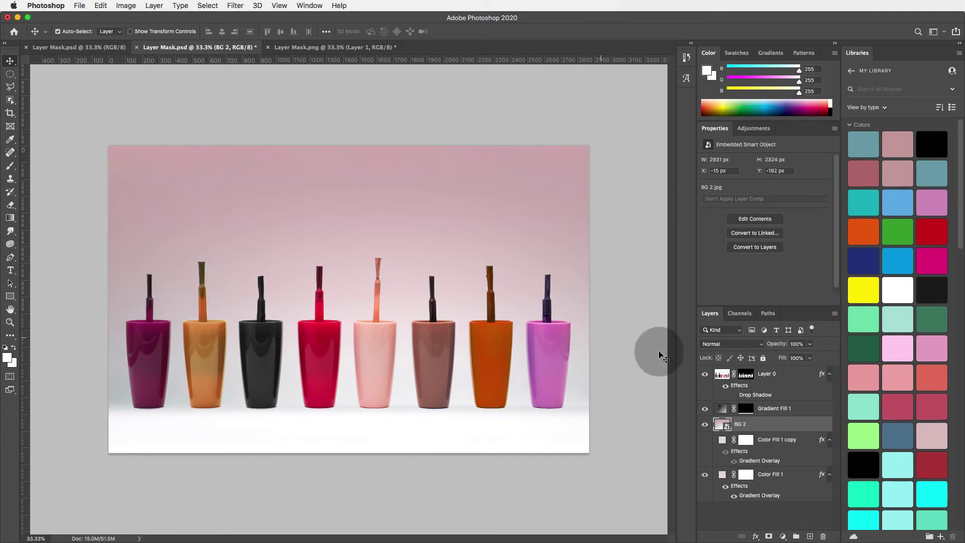
left_click(80, 6)
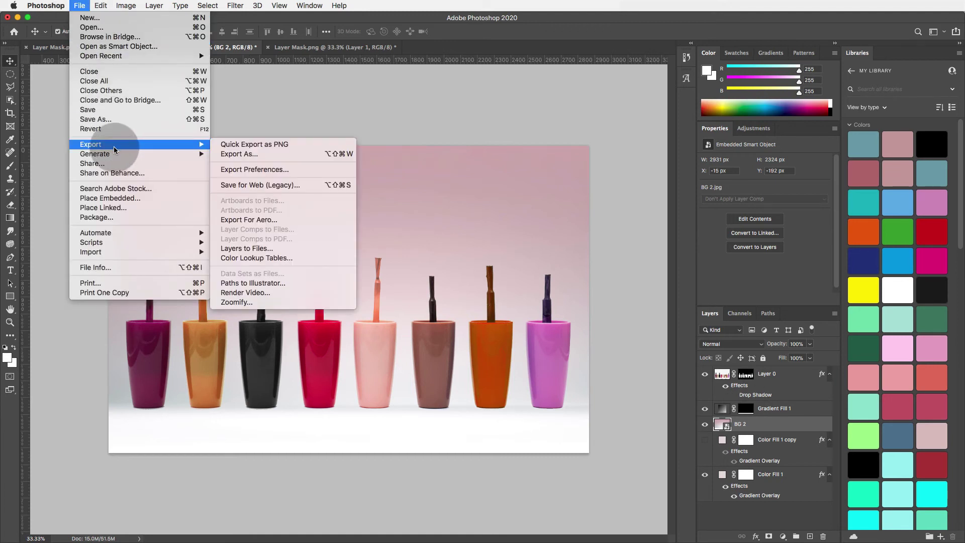
Run Export Layers To Files as PNG-8 and acknowledge the completion message.
left_click(299, 248)
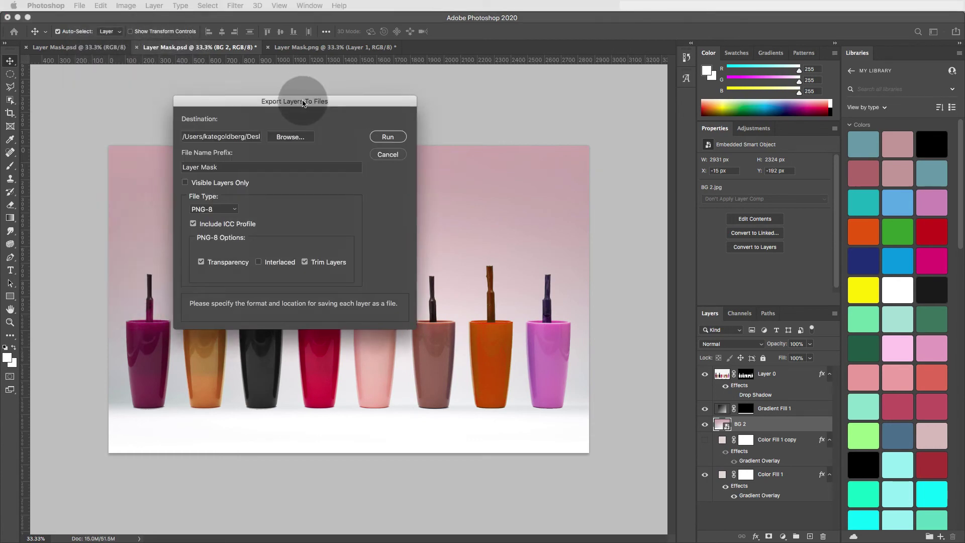
left_click_drag(297, 99, 356, 100)
left_click(267, 208)
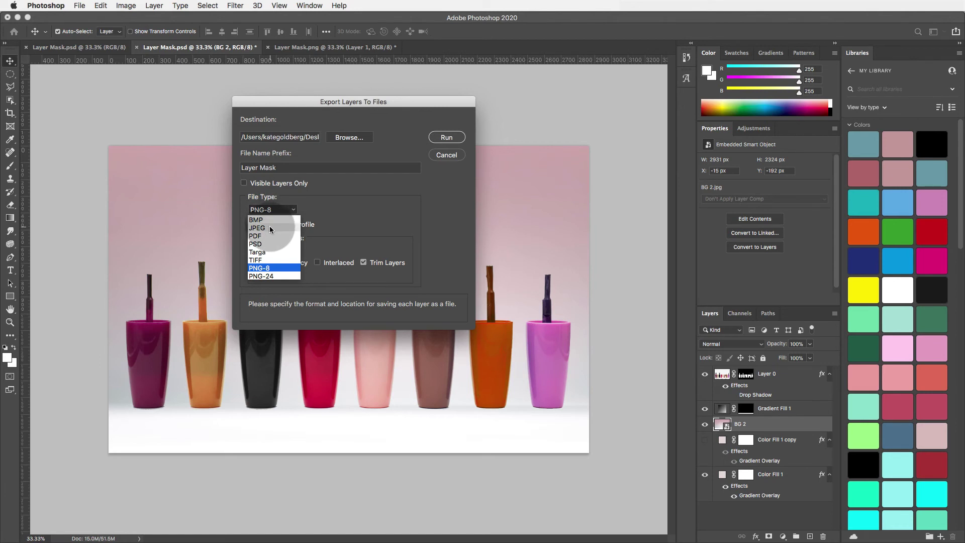
left_click(277, 270)
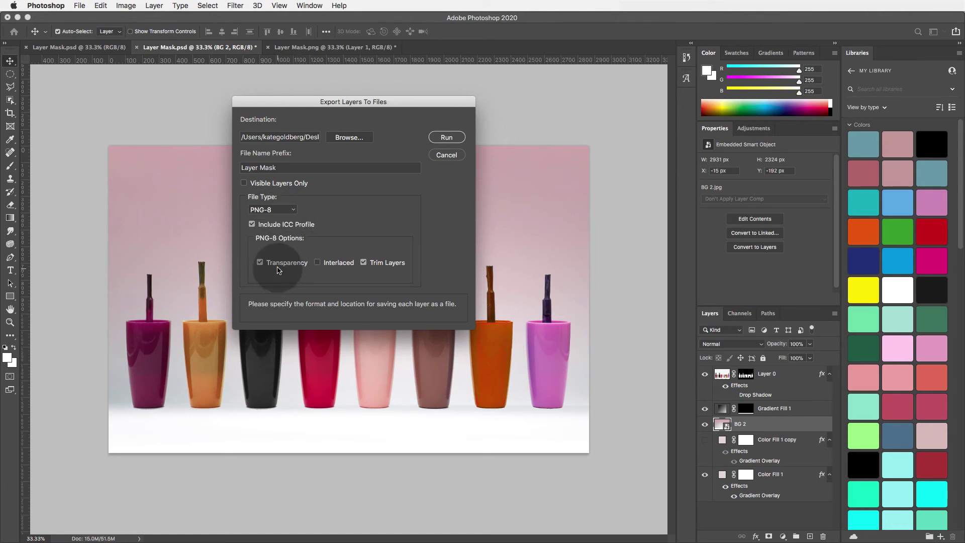
left_click(449, 137)
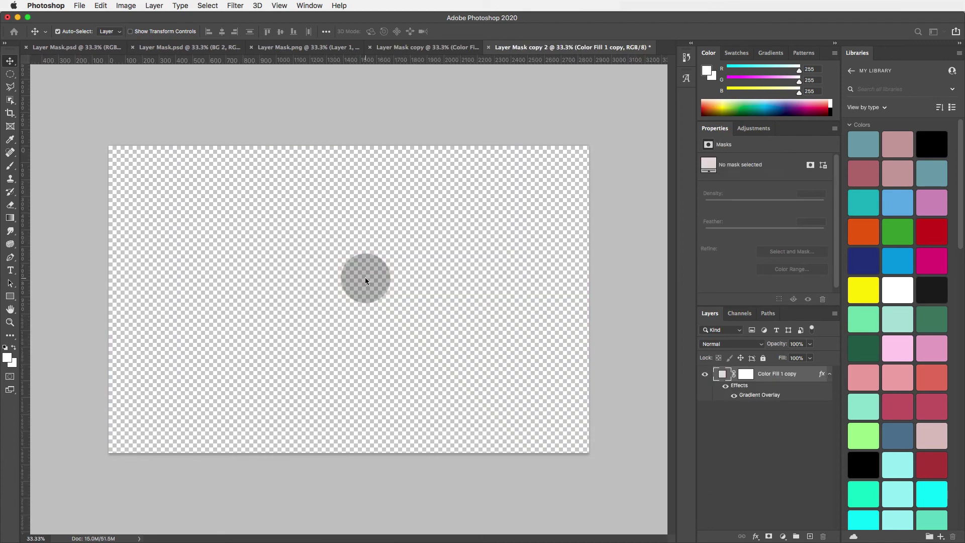
left_click(546, 187)
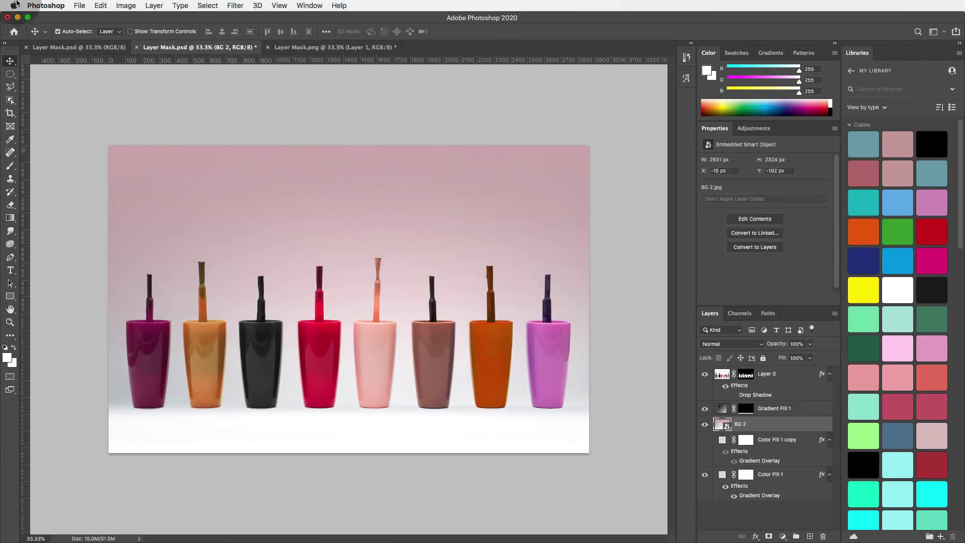
Quick Look the exported Layer-0 and Gradient-Fill-1 PNGs, then close the Finder window.
left_click(17, 17)
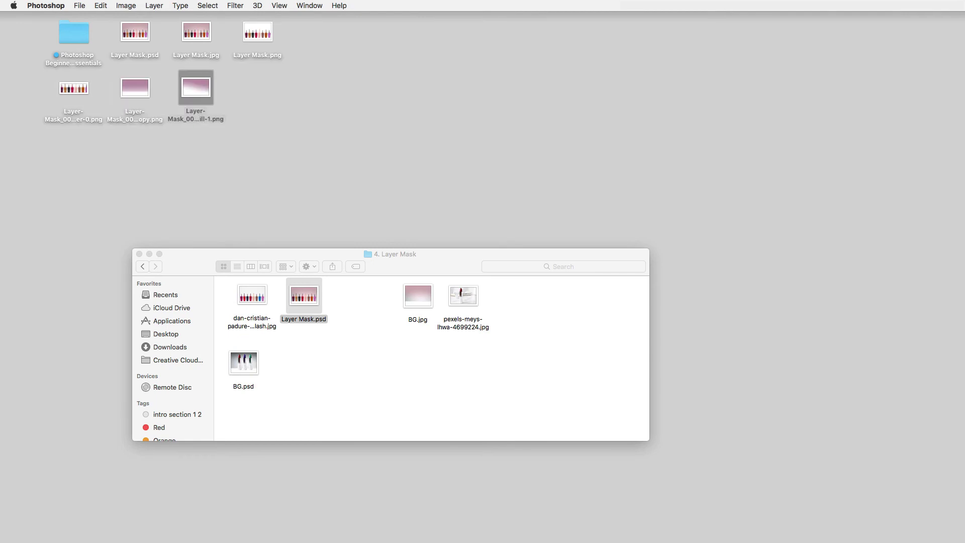
left_click(246, 90)
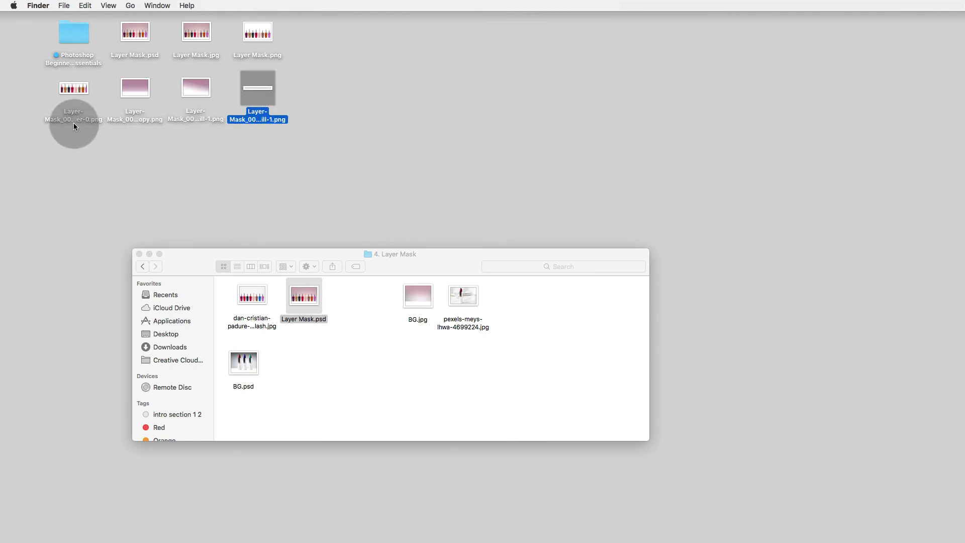
left_click(73, 89)
key("space")
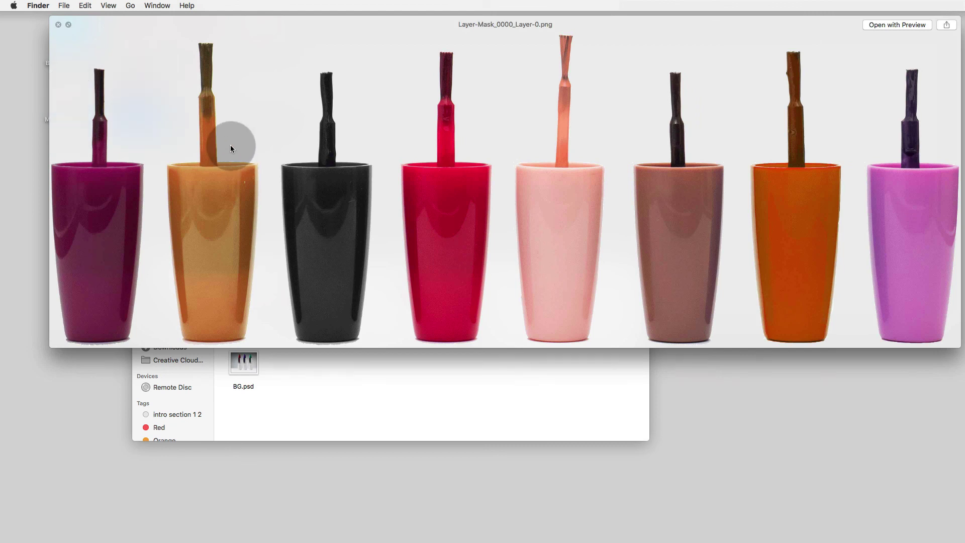
key("Right")
key("Right")
key("Right")
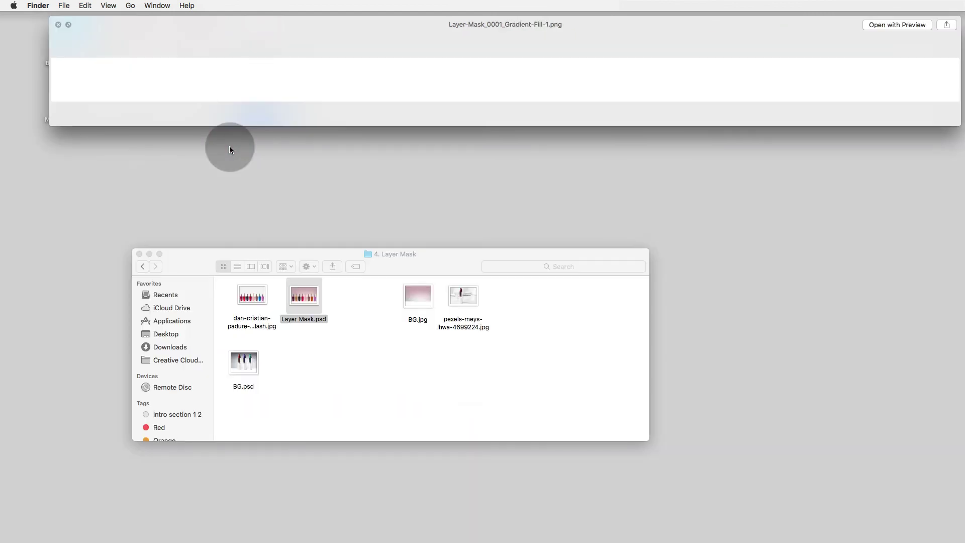
left_click(59, 24)
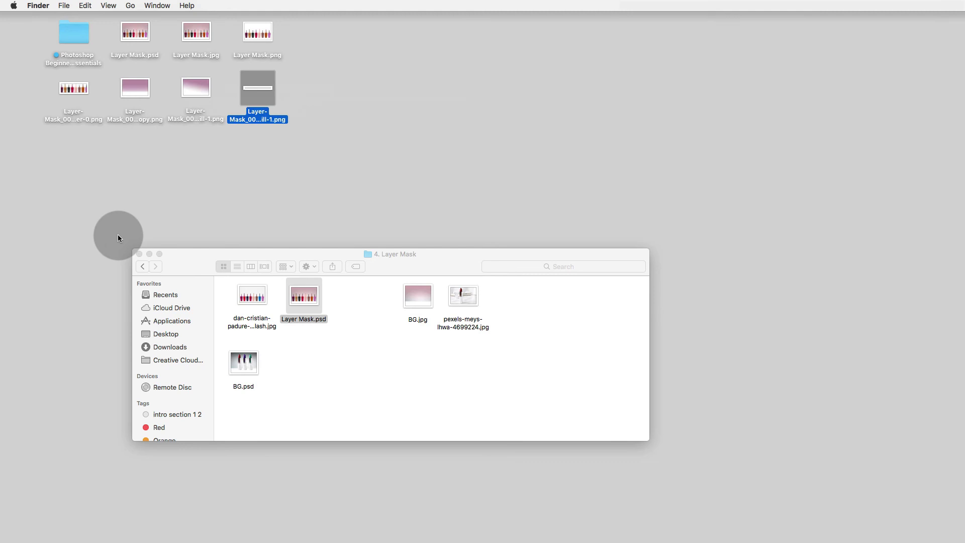
left_click(140, 254)
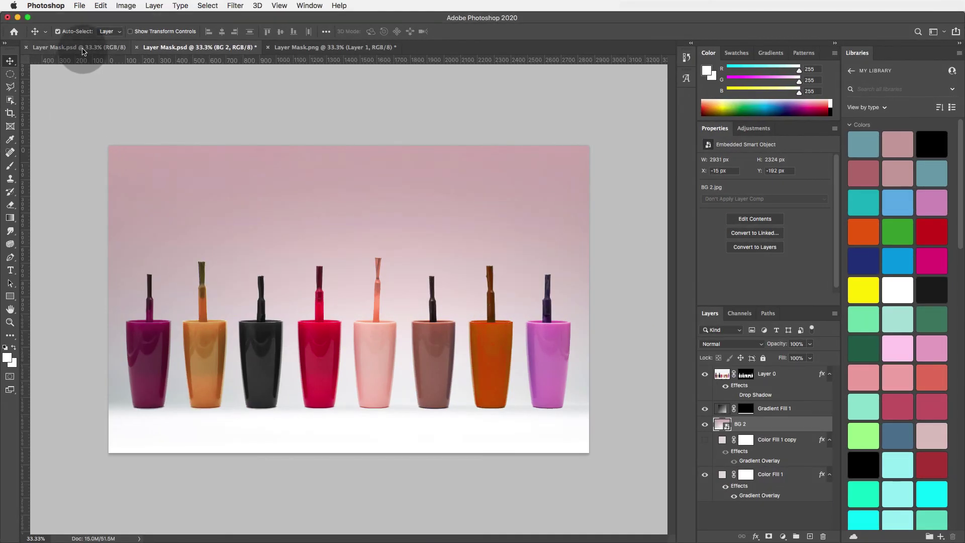
left_click(770, 376)
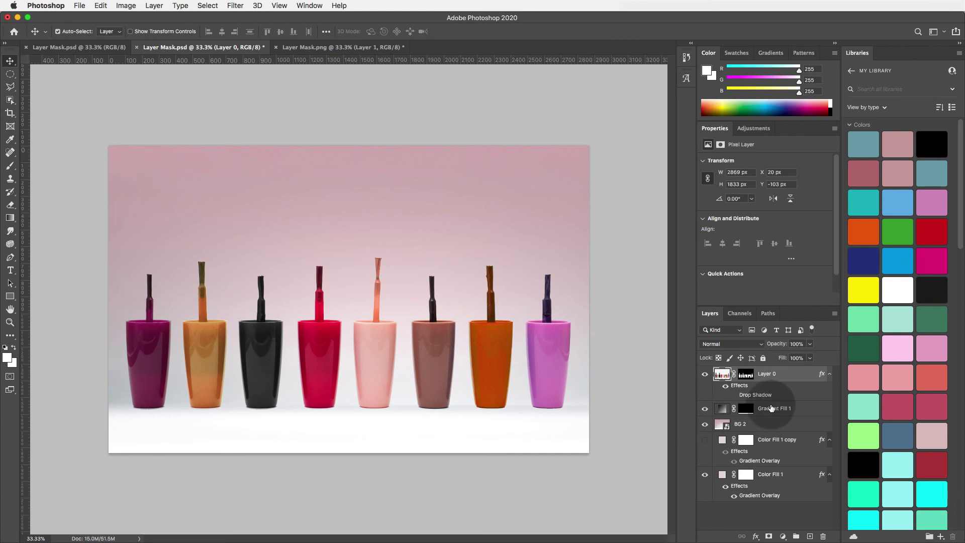
left_click(82, 5)
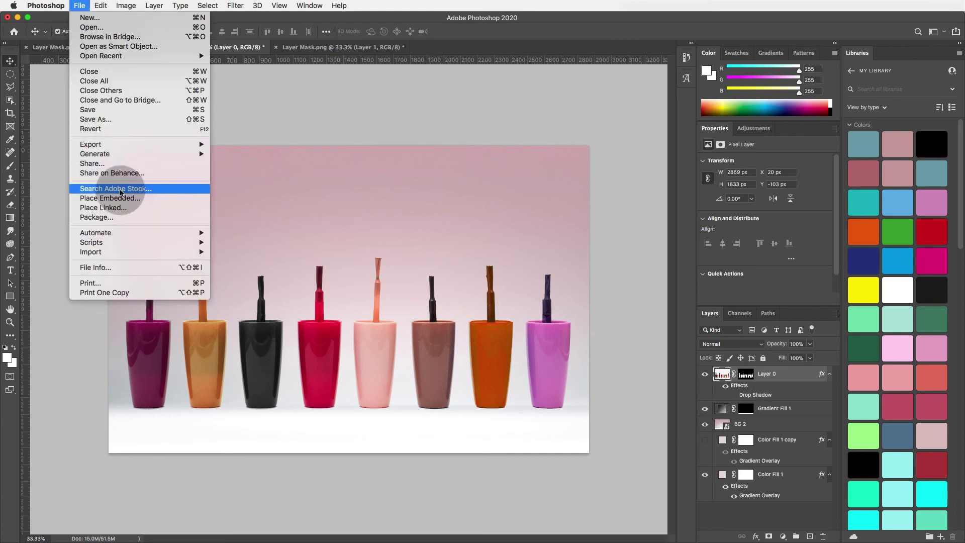
mouse_move(120, 147)
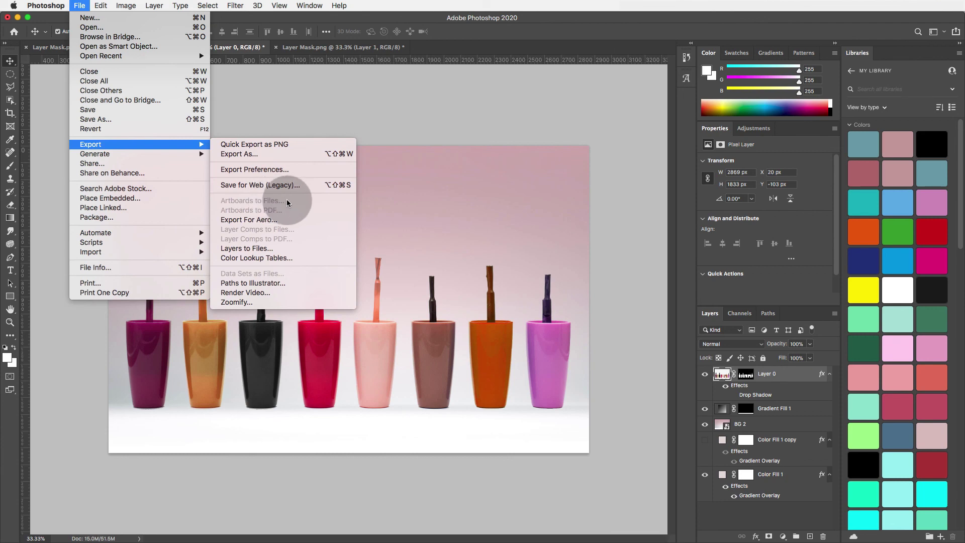
left_click(425, 130)
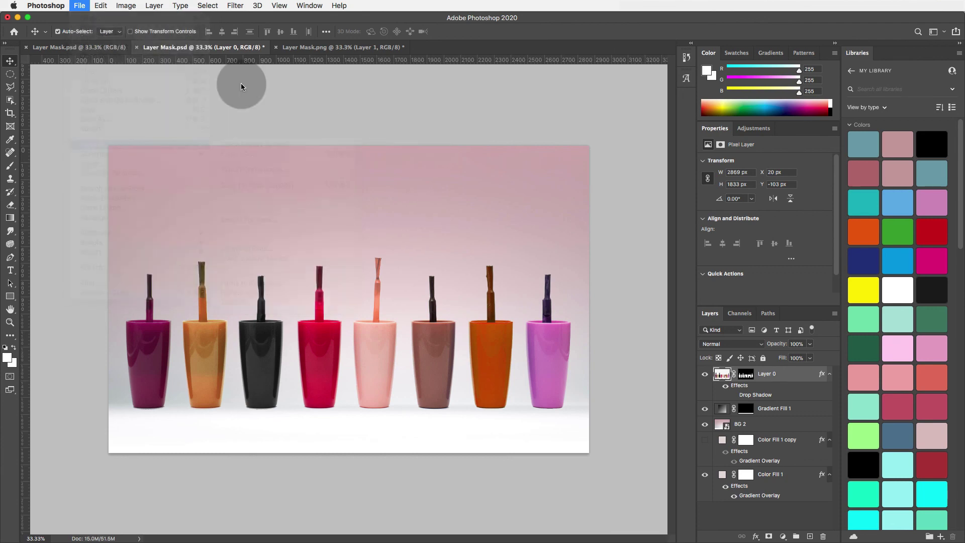
Close the Layer 0 copy of Layer Mask.psd without saving and switch back to the saved Layer Mask.psd.
left_click(138, 48)
left_click(445, 185)
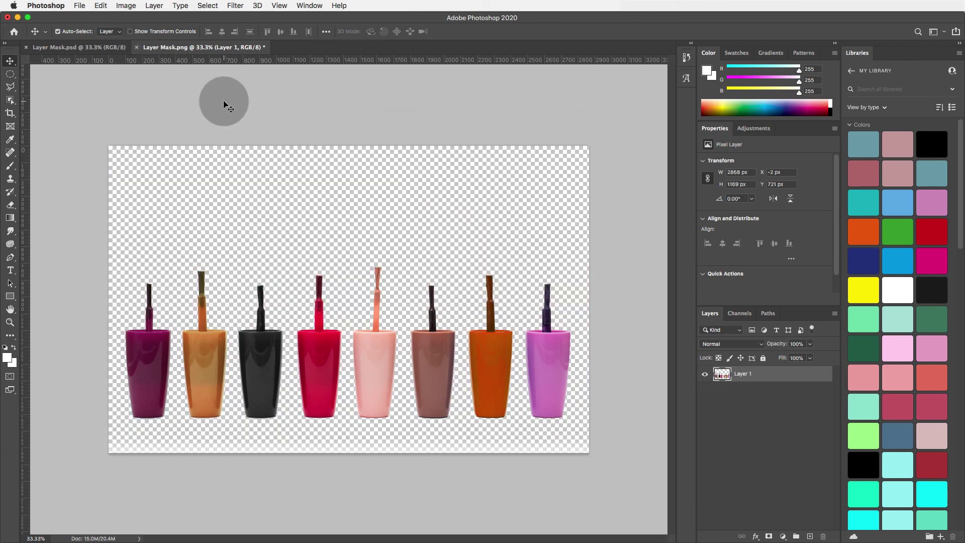
left_click(76, 47)
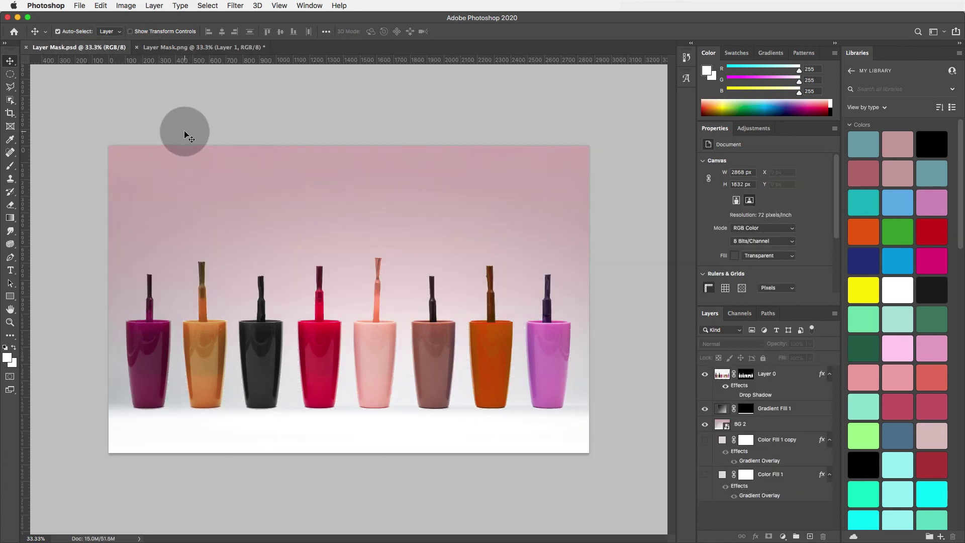